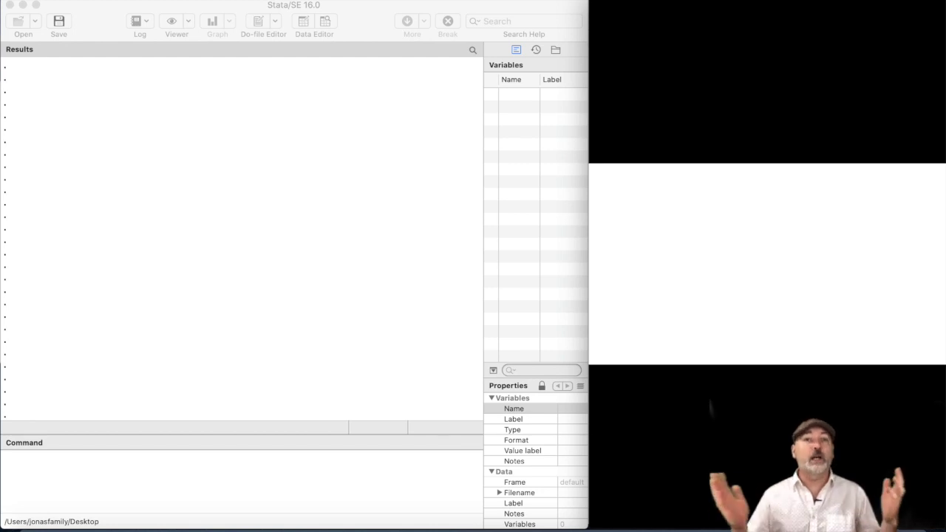
- Download the FEDFUNDS and TB3MS series from FRED with freduse FEDFUNDS TB3MS
click(205, 488)
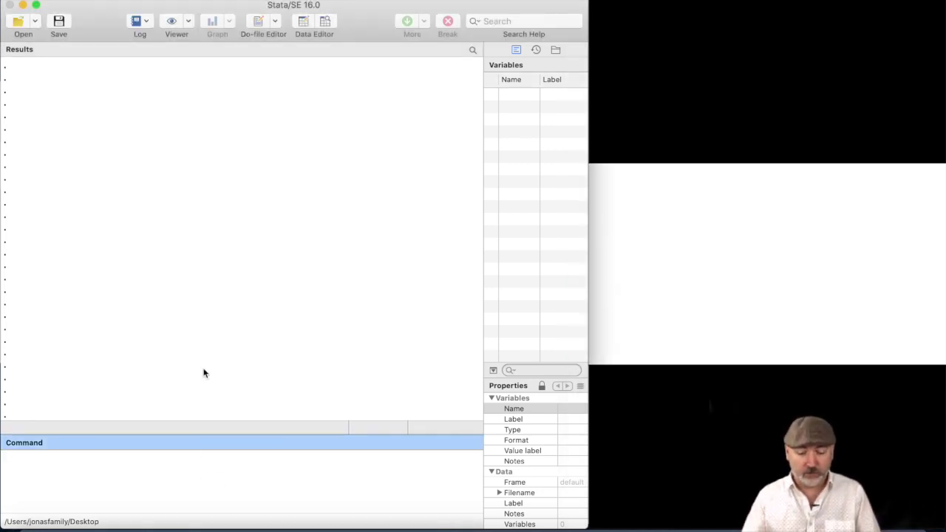
text(freduse)
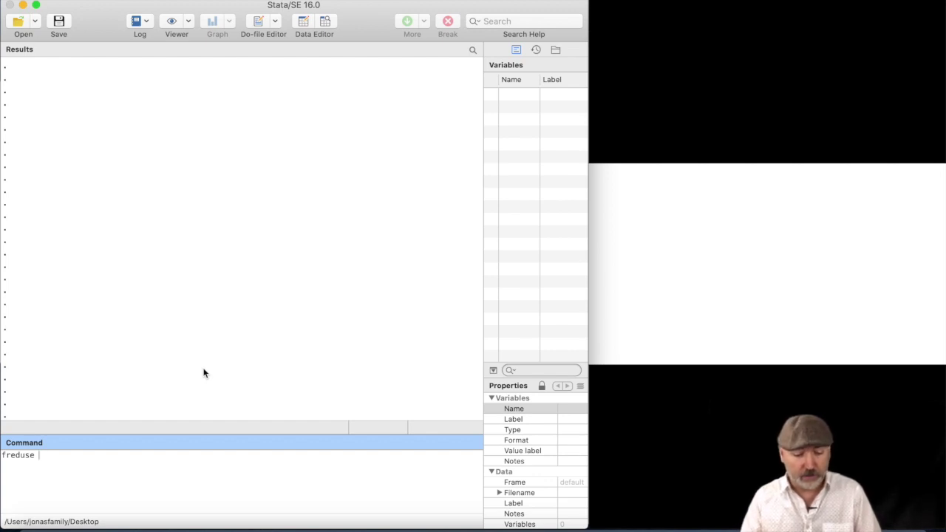
text(FEDFUNS)
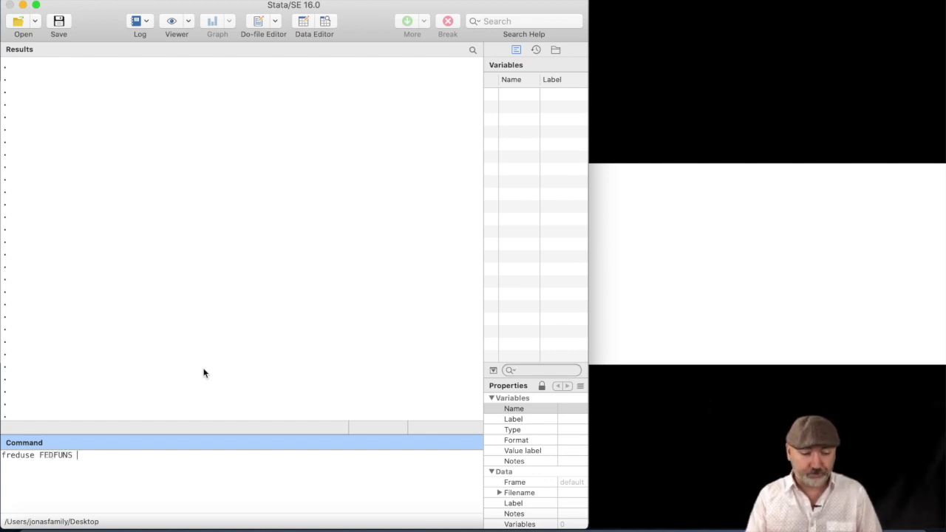
key(BackSpace)
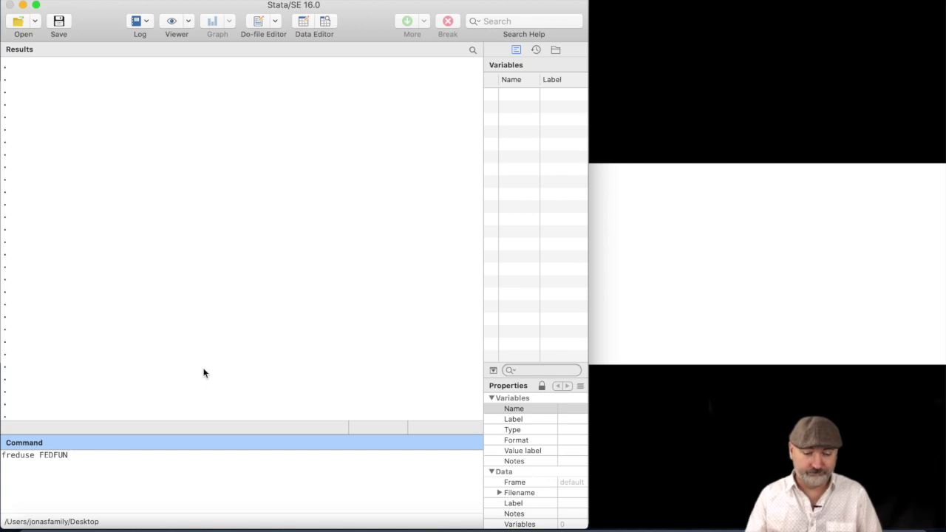
text(DS)
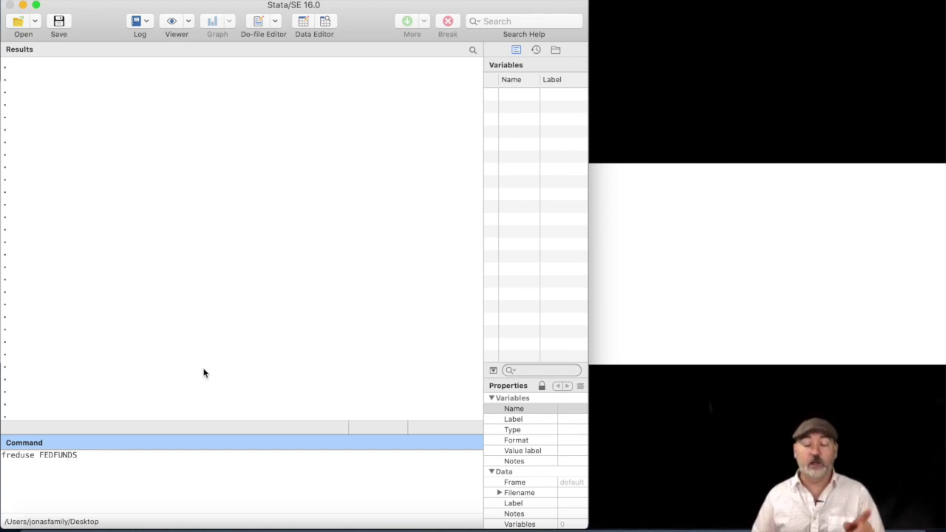
text( T)
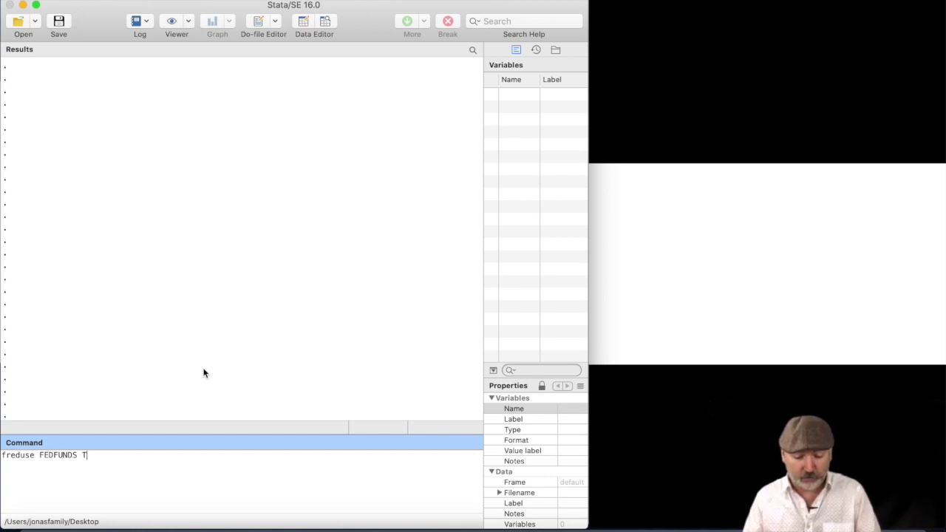
text(B3MS)
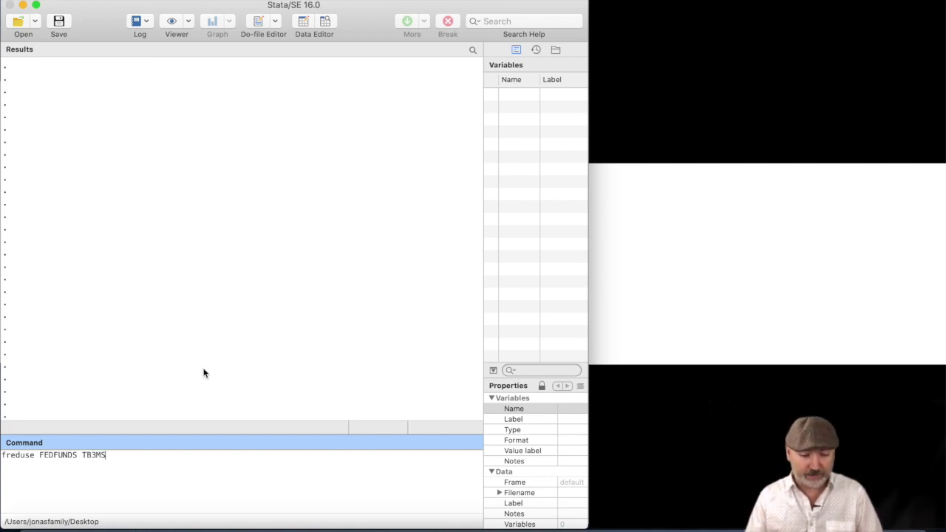
key(Return)
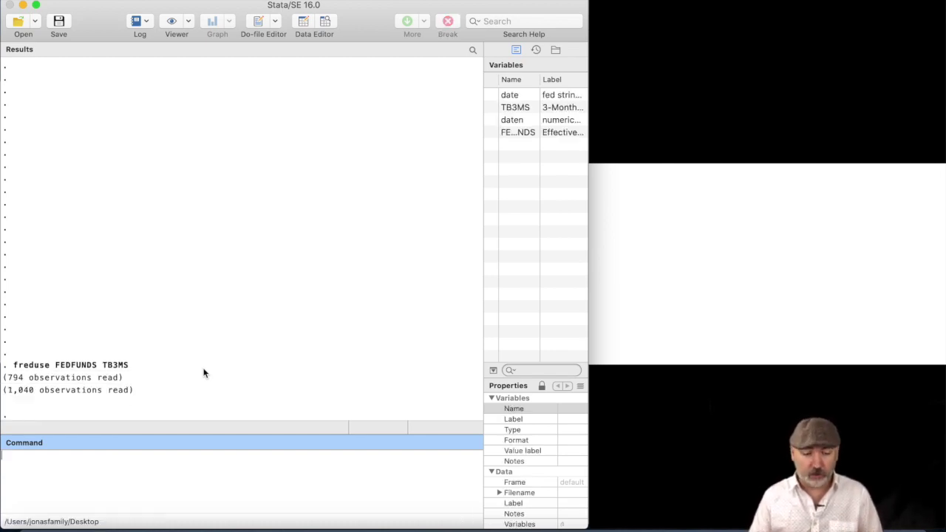
- Create the time index t=_n and declare it the time variable with tsset t
text(gen)
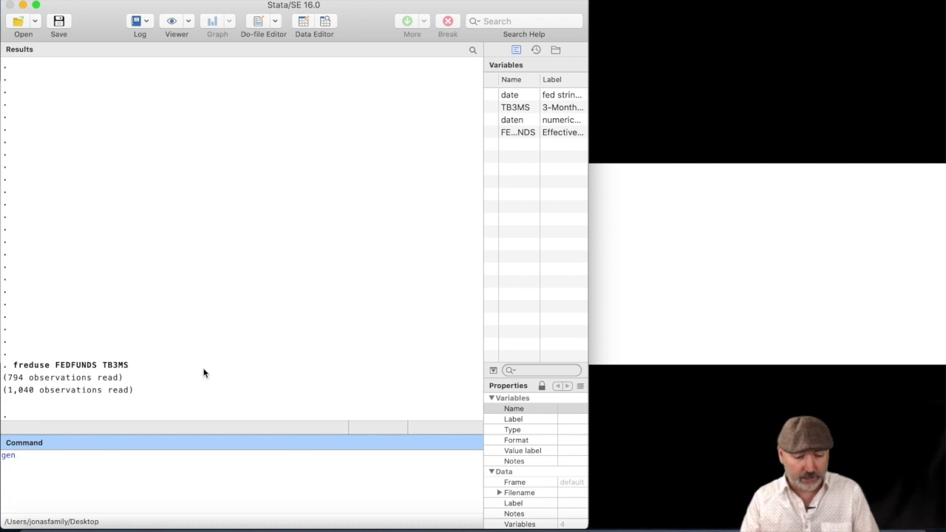
text( t=)
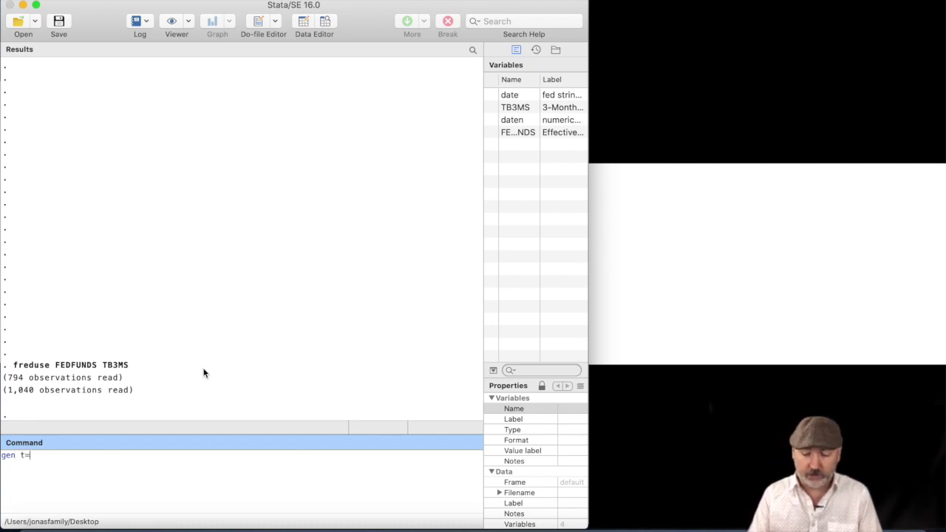
text(_n)
key(Return)
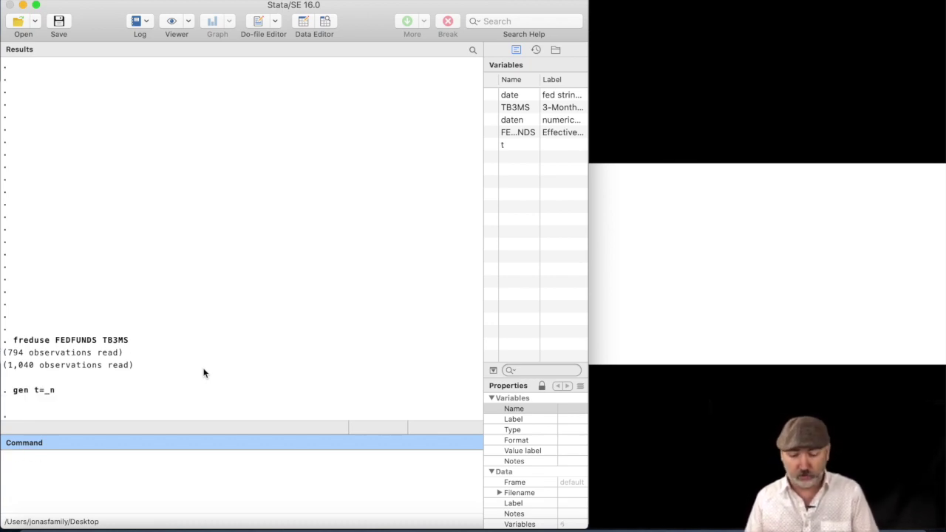
text(tsset )
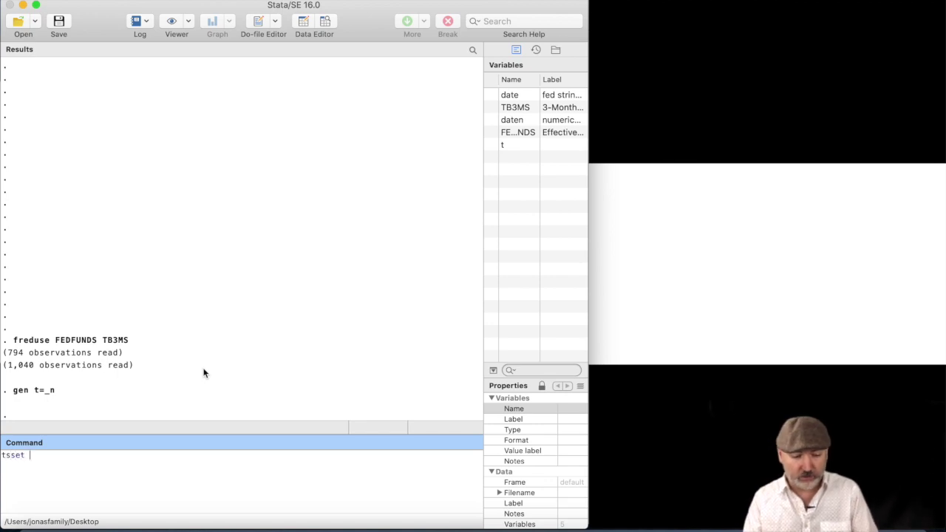
text(t)
key(Return)
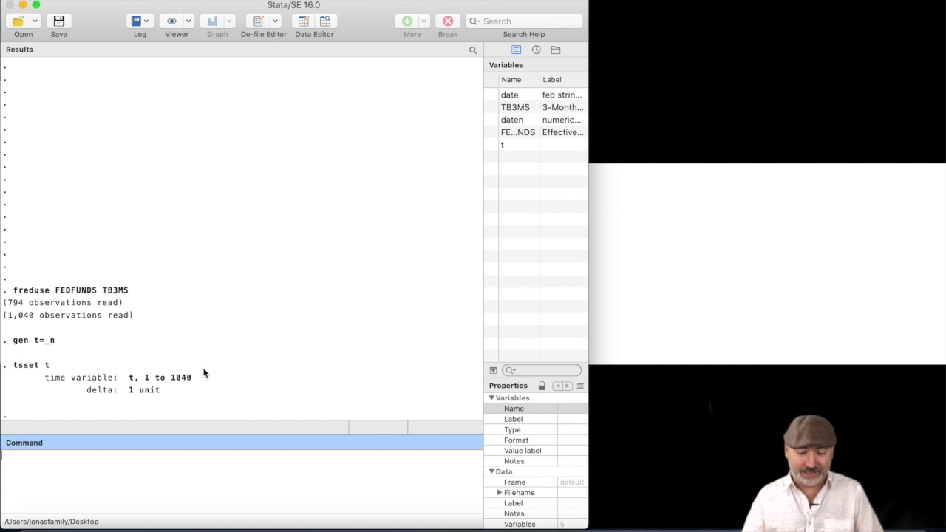
- Keep only observations with t>750 and browse the remaining data
text(keep)
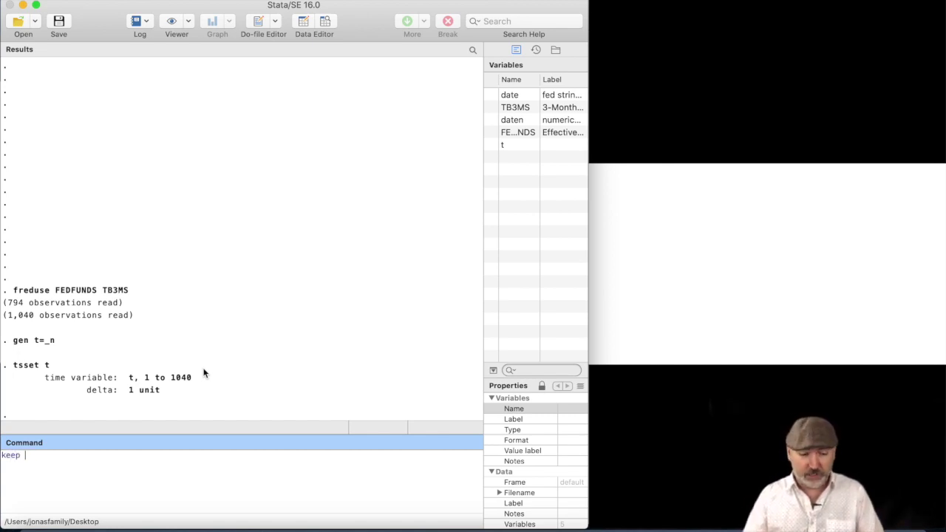
text( if t>)
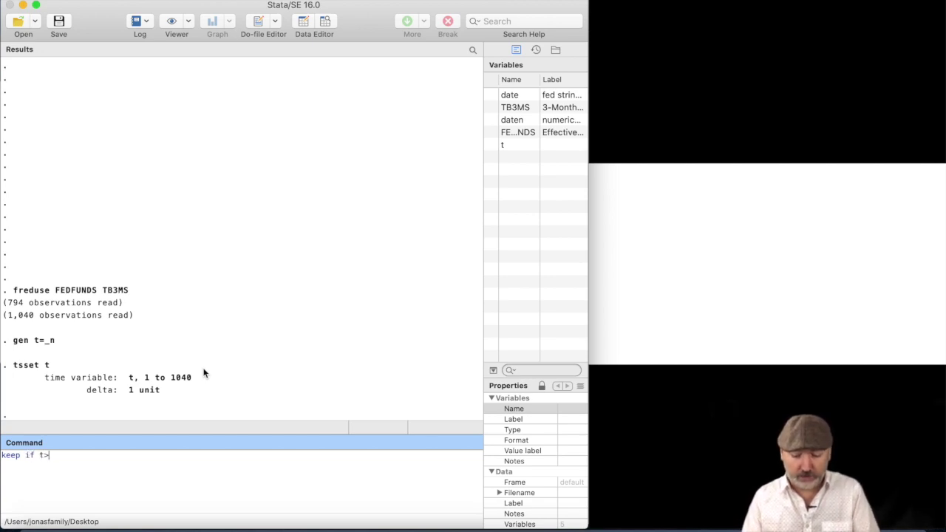
text(8)
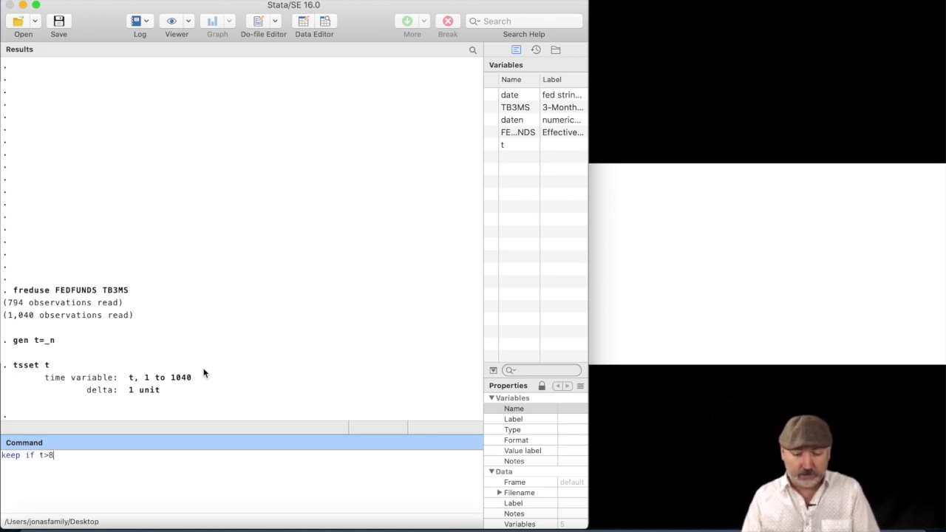
key(BackSpace)
text(750)
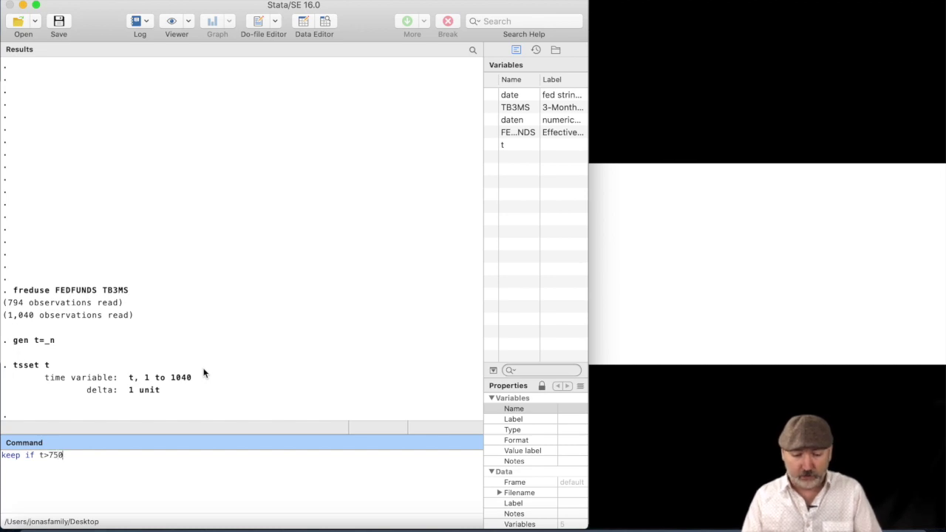
key(Return)
text(bro)
key(Return)
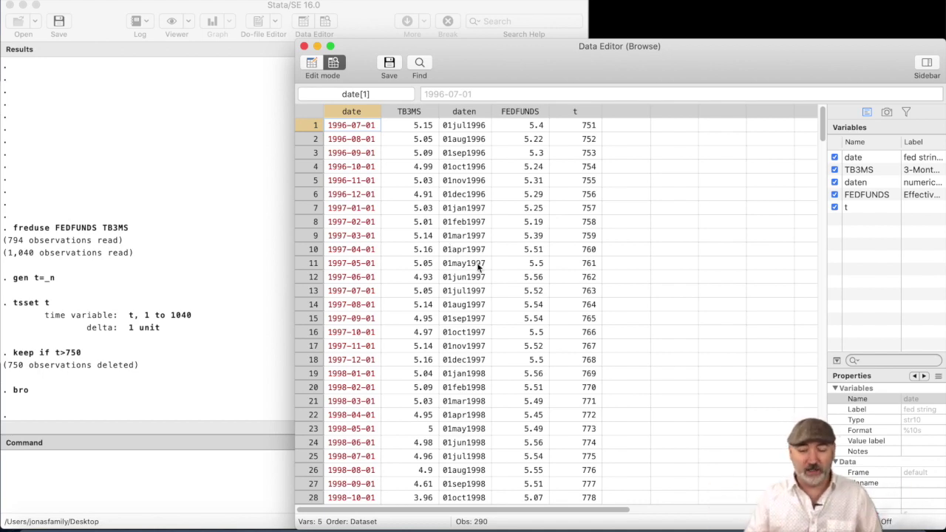
- Scroll through the 290 remaining observations, then close the Data Editor
scroll(478, 268, down, 1)
scroll(478, 268, down, 20)
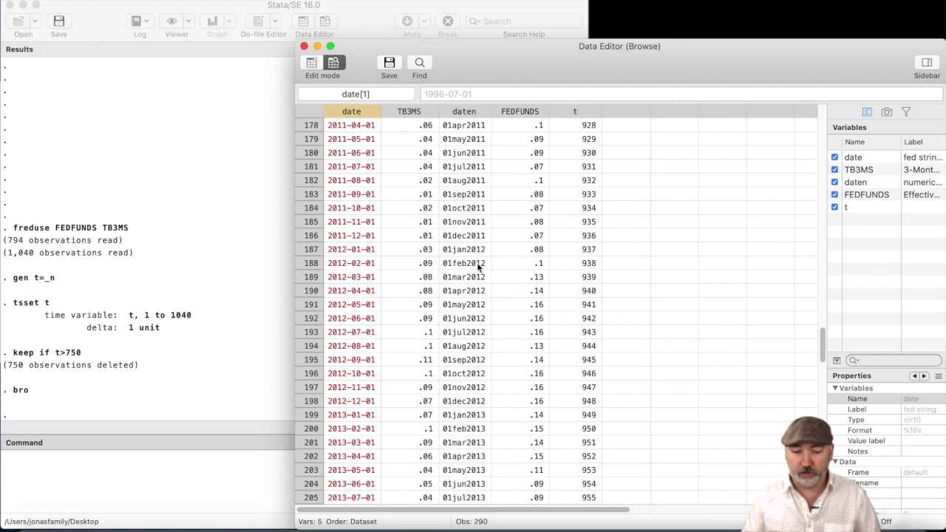
scroll(476, 267, up, 20)
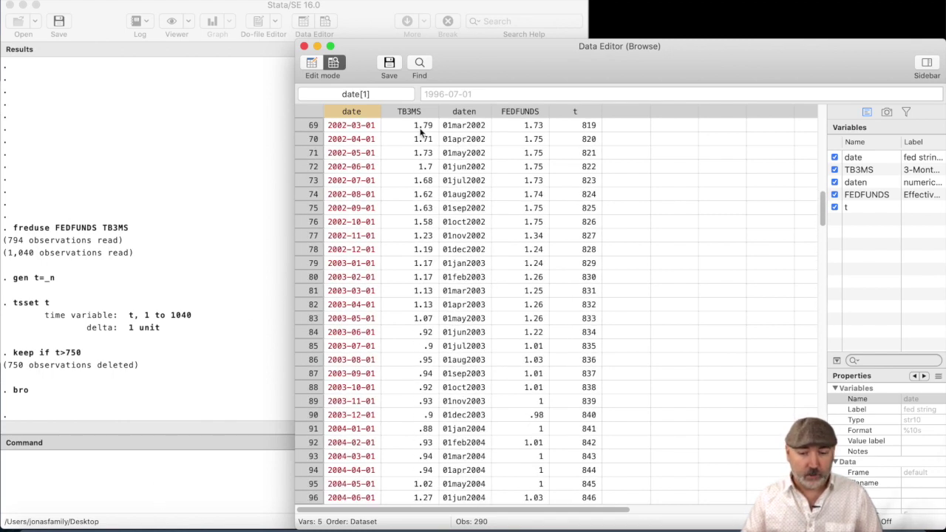
click(303, 47)
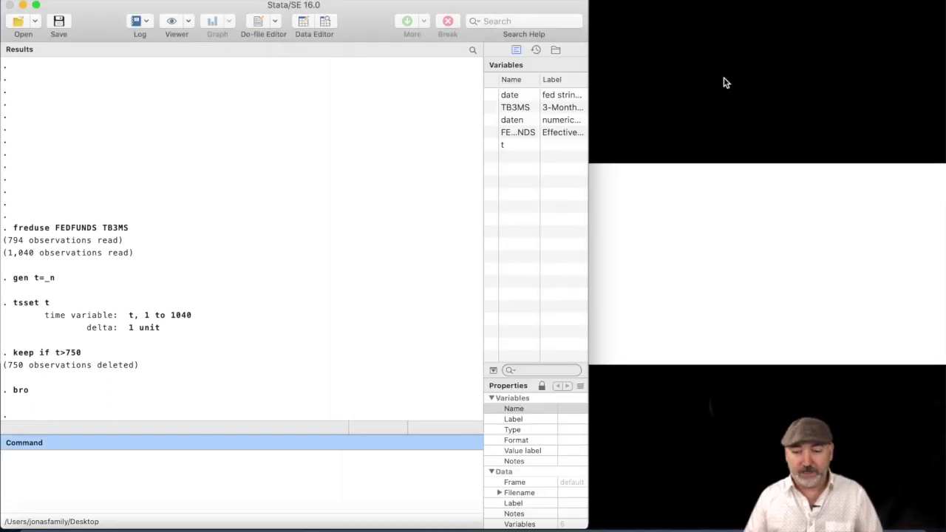
- Reveal the FDL(q) definition and FDL(2) equation bullets on the Finite Distributed Lag Model slide
click(718, 77)
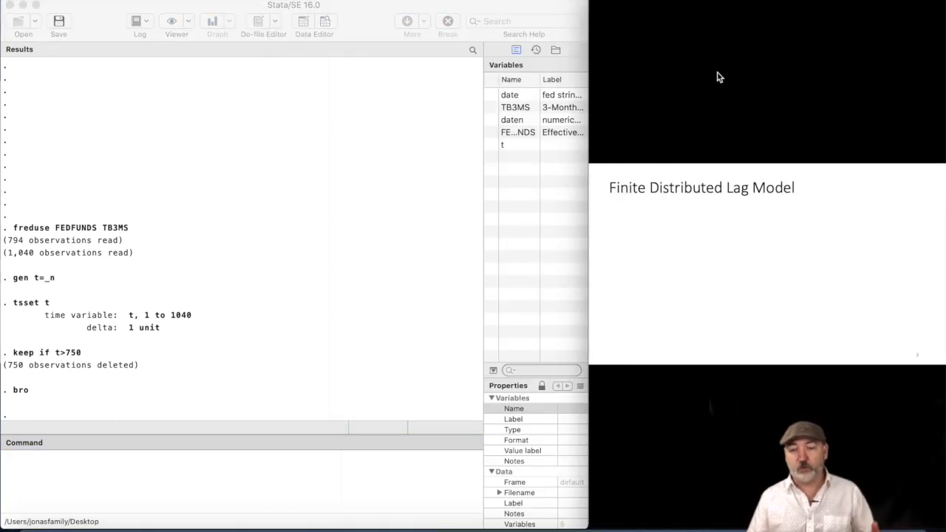
key(Right)
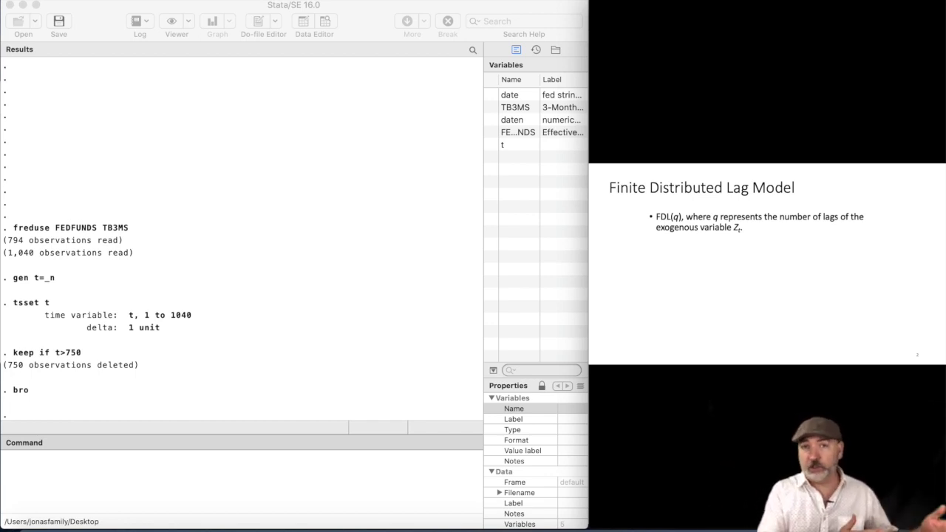
key(Right)
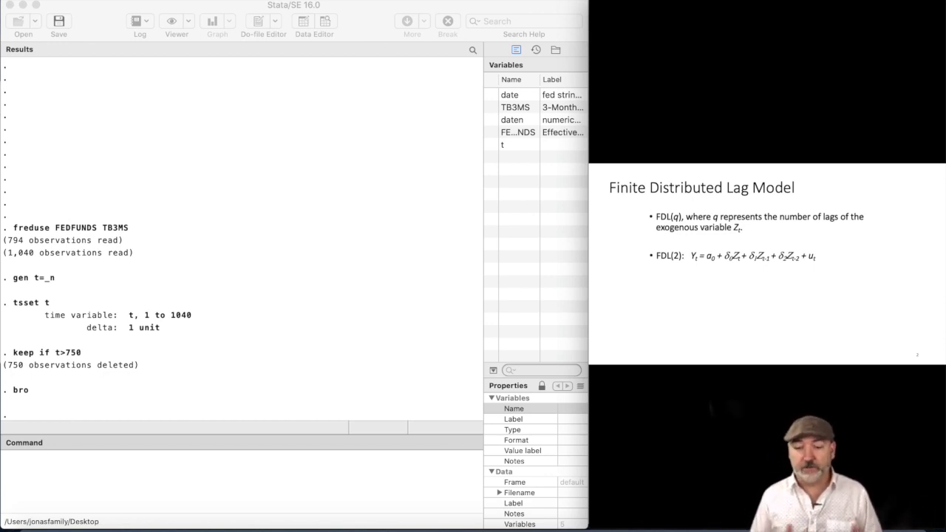
- Run reg D.TB3MS L(0/2).D.FEDFUNDS, the FDL(2) regression of T-bill changes on fed funds changes
click(91, 465)
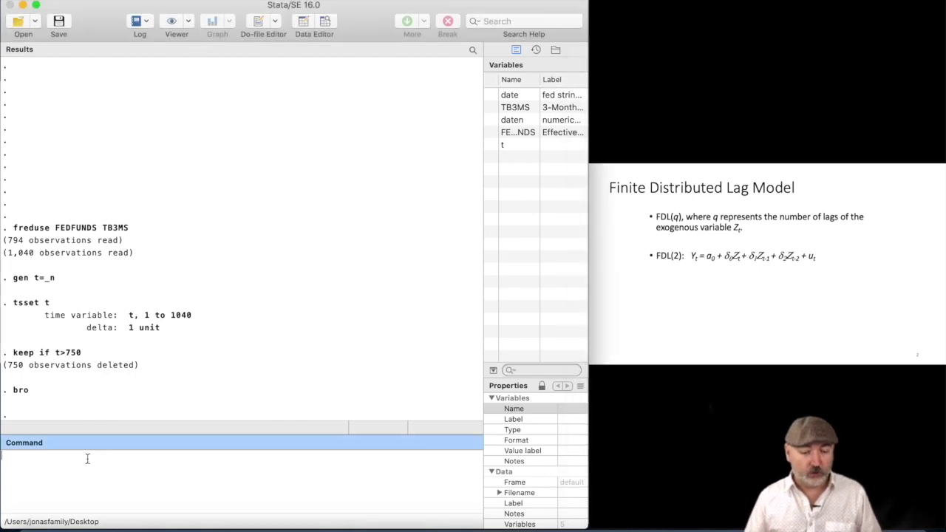
text(reg)
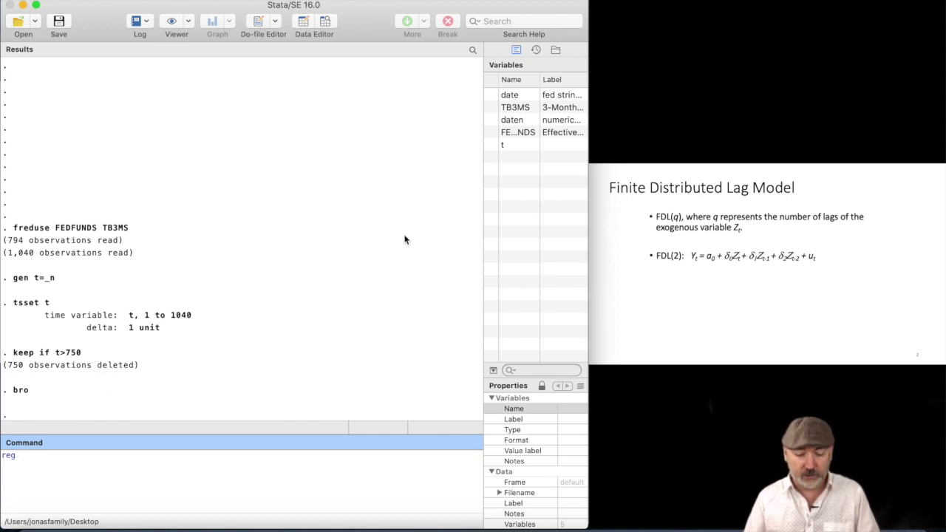
text( D.)
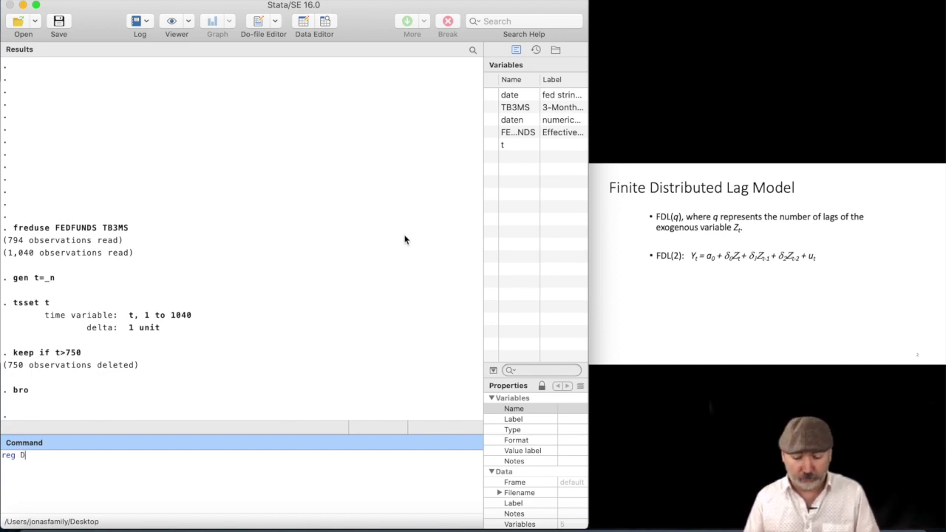
double_click(510, 107)
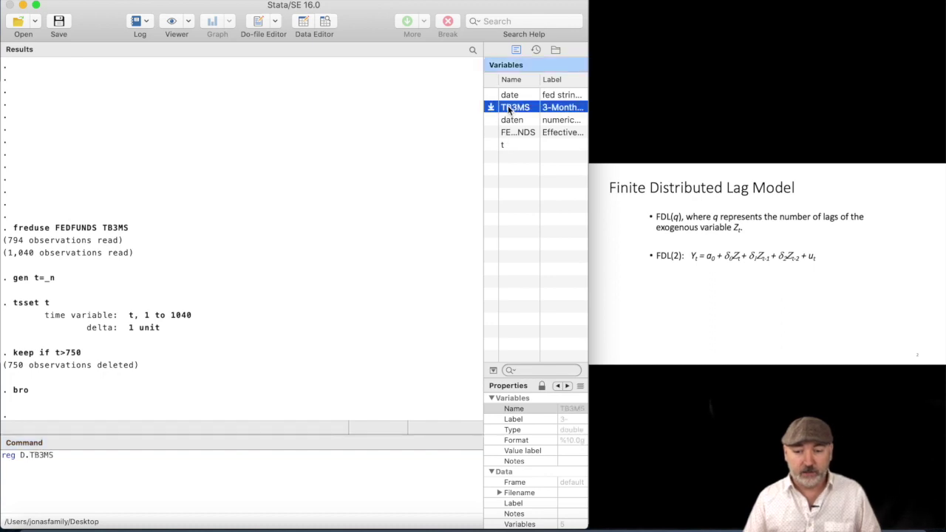
click(74, 458)
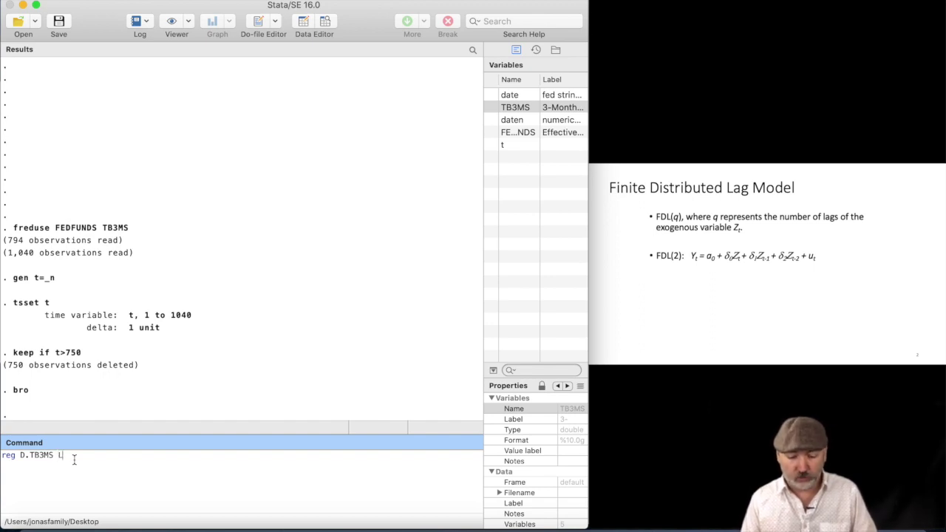
text(()
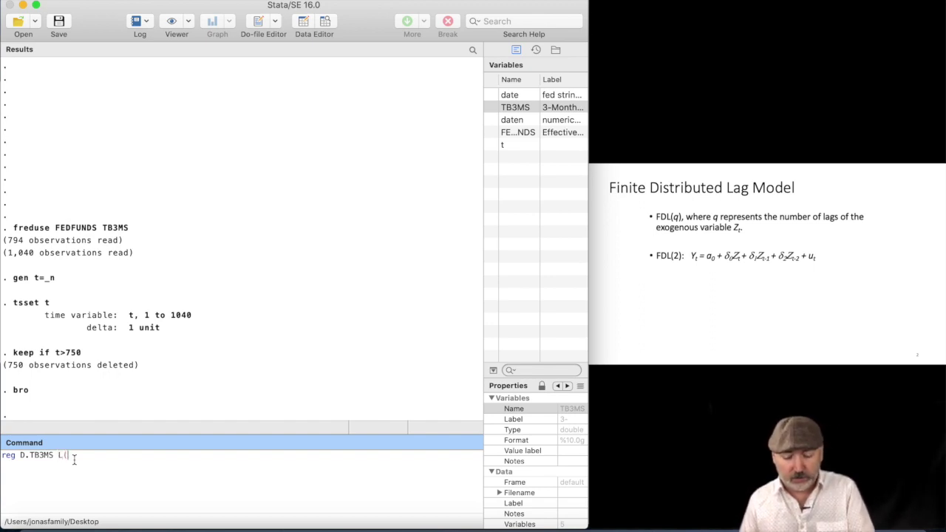
text(0/2)
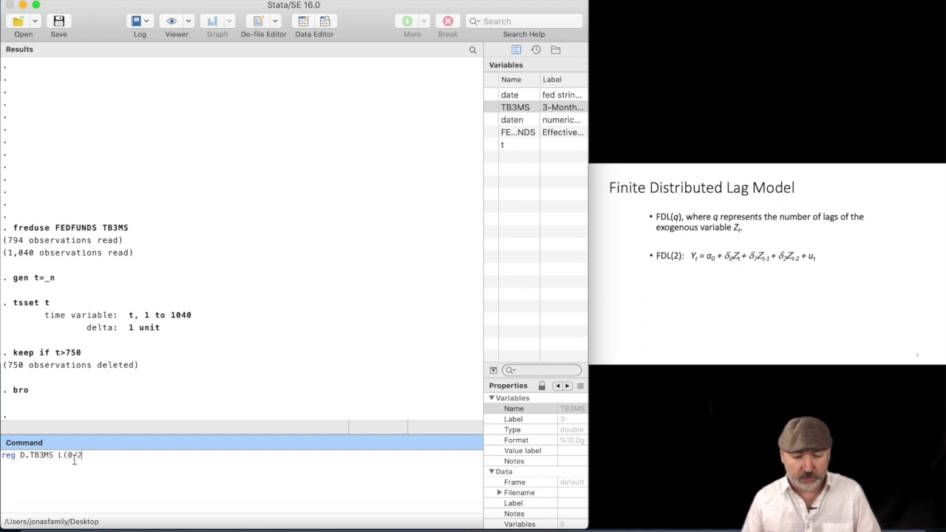
text().)
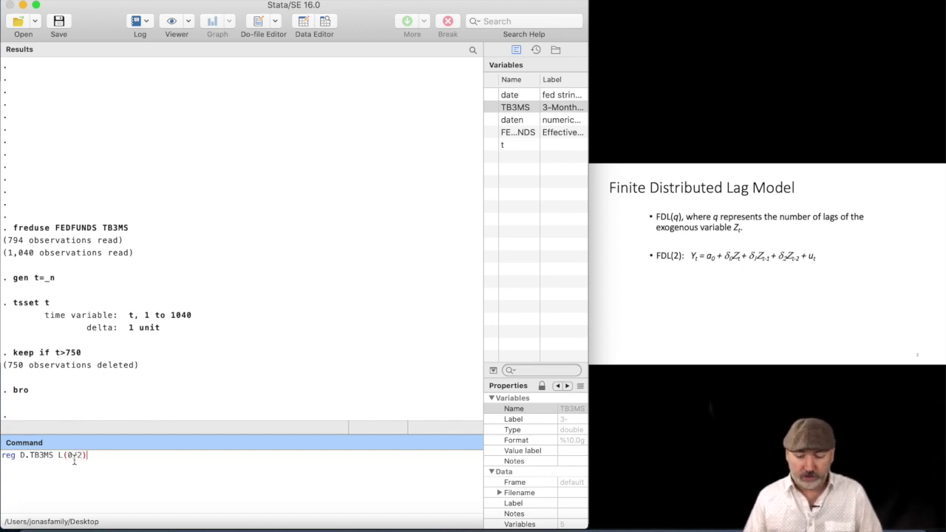
text(D.)
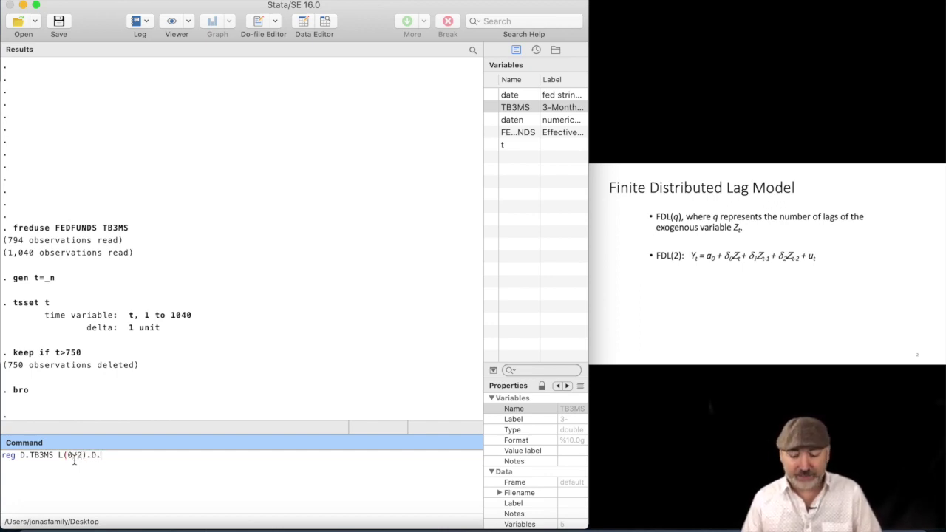
double_click(523, 133)
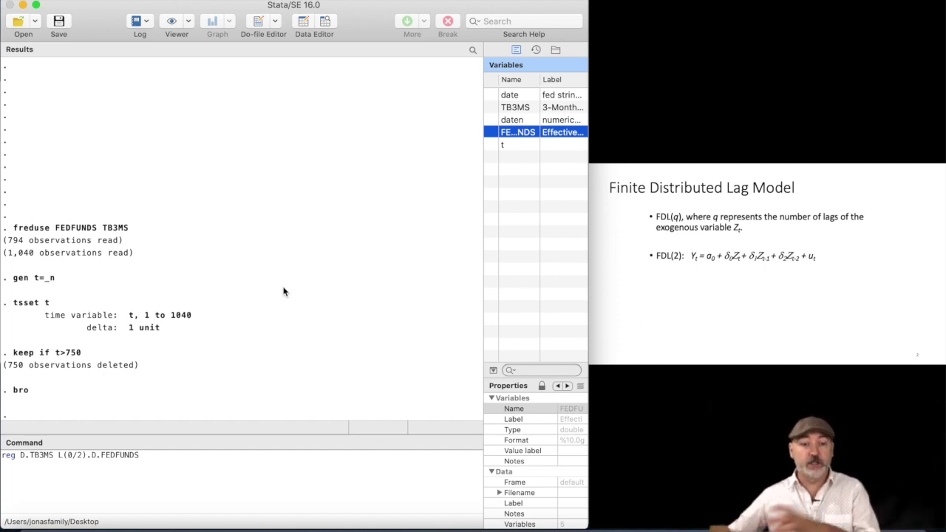
click(168, 462)
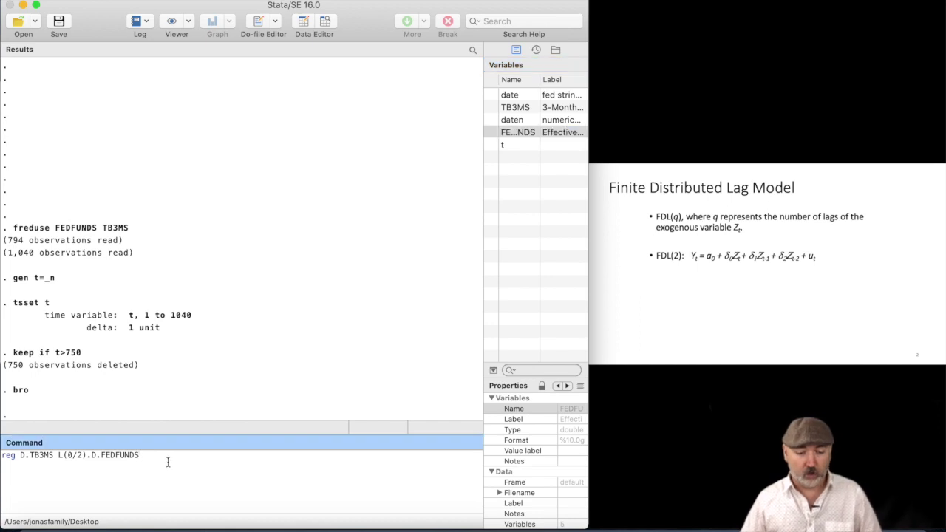
key(Return)
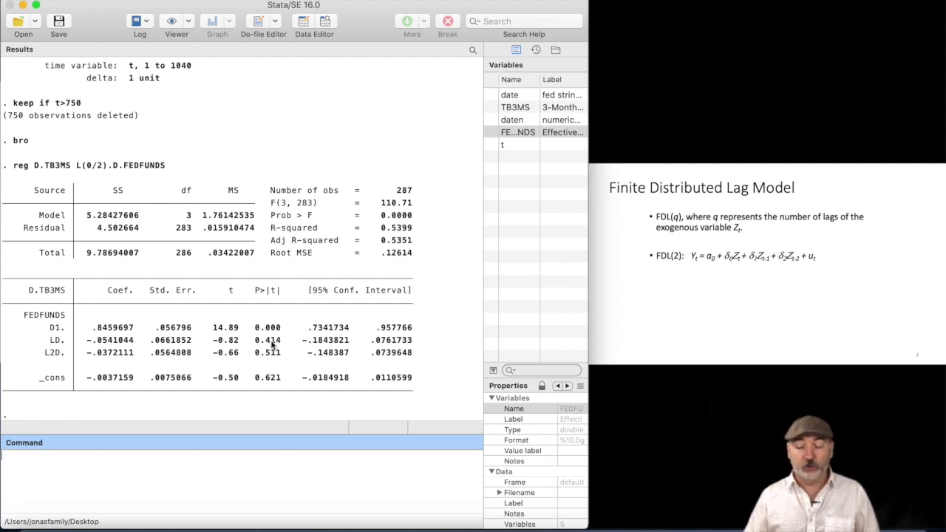
click(728, 131)
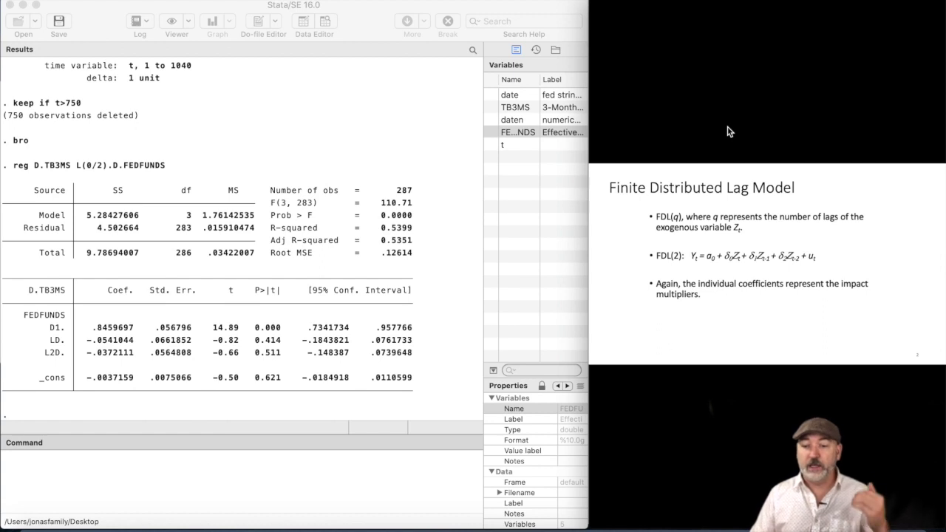
click(728, 131)
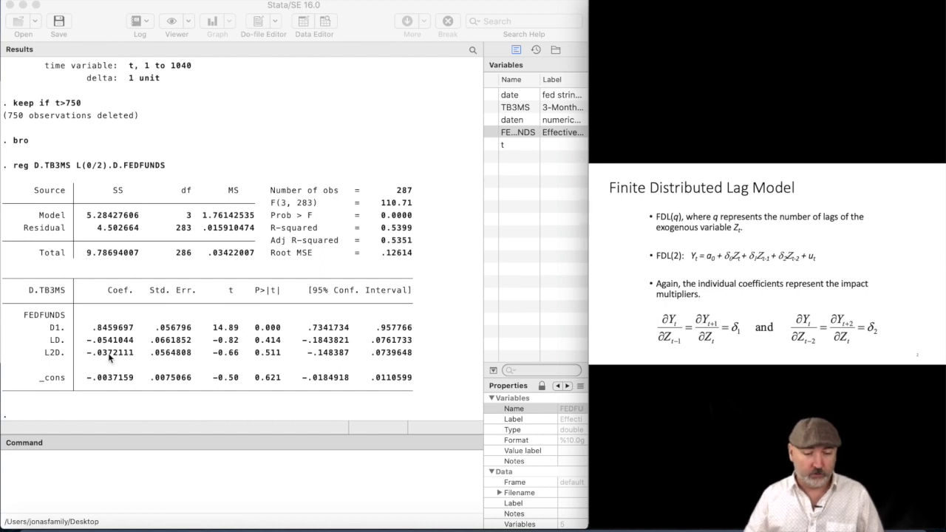
drag(84, 352, 140, 358)
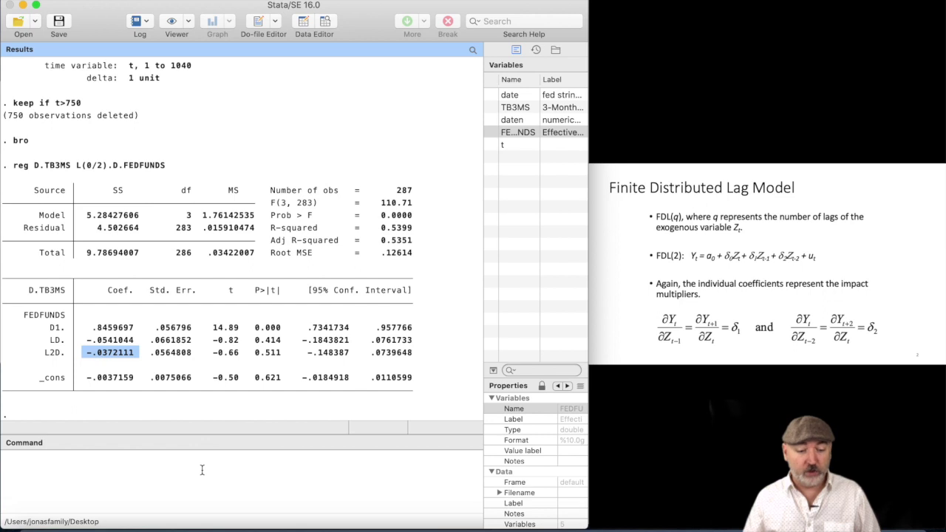
click(707, 76)
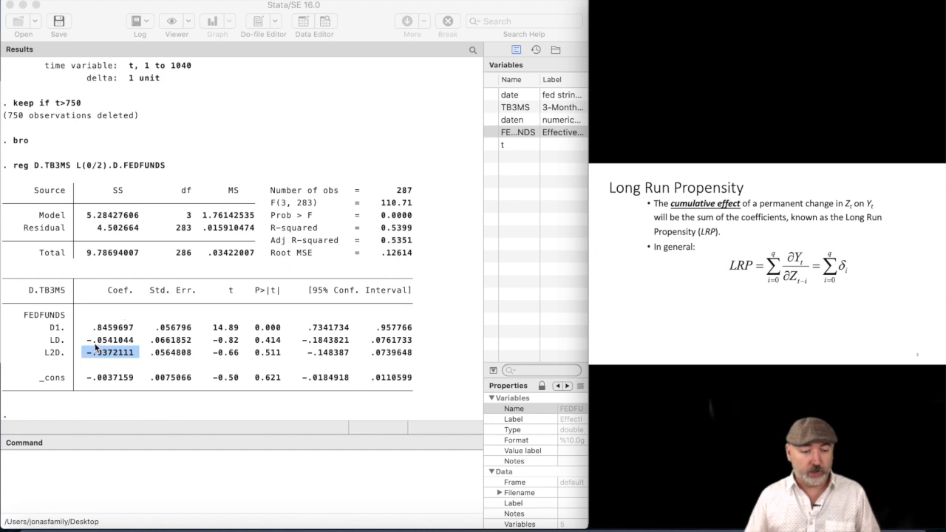
drag(93, 333, 133, 363)
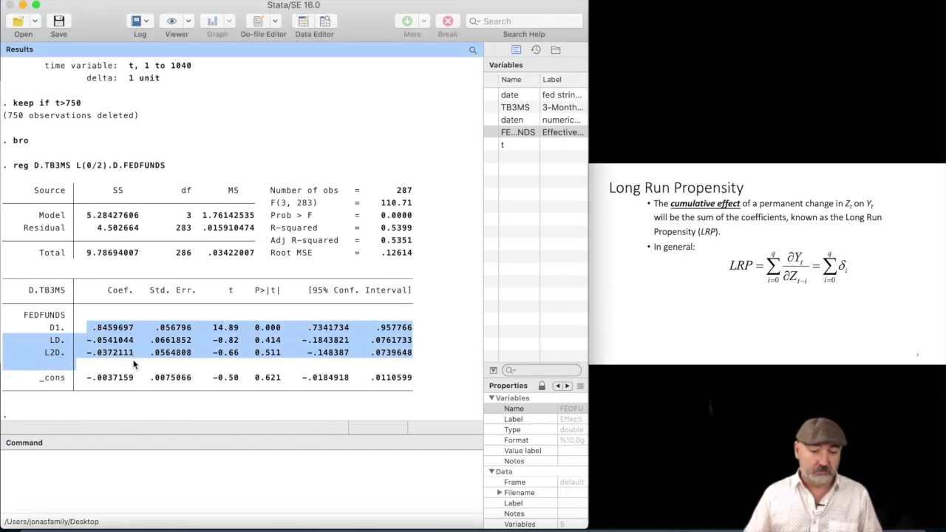
click(133, 353)
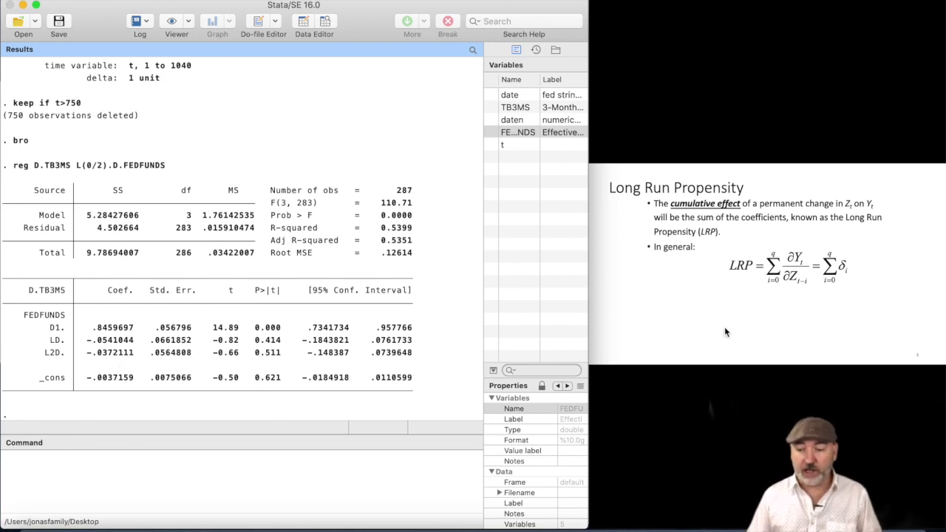
click(241, 478)
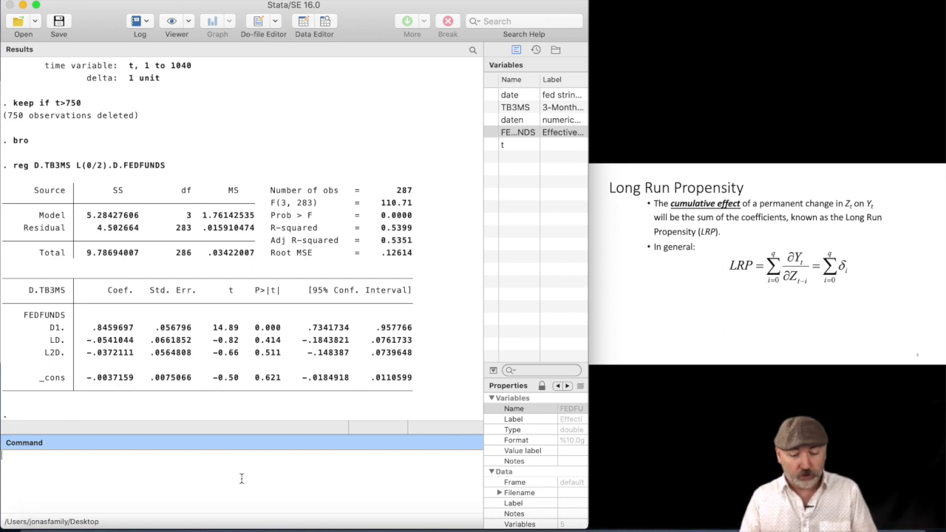
- Run test D.FEDFUNDS+L.D.FEDFUNDS+L2.D.FEDFUNDS=0, giving F(1, 283) = 208.15
text(test)
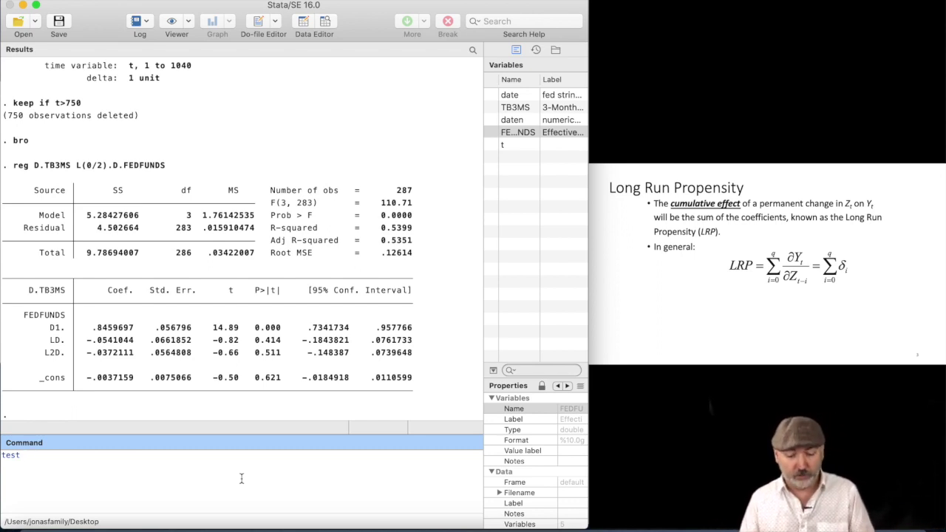
text(D.)
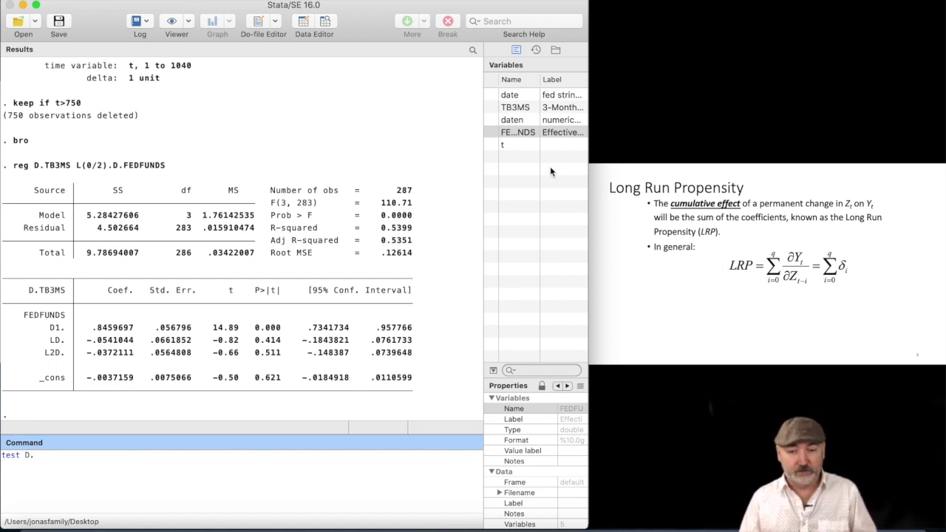
click(520, 132)
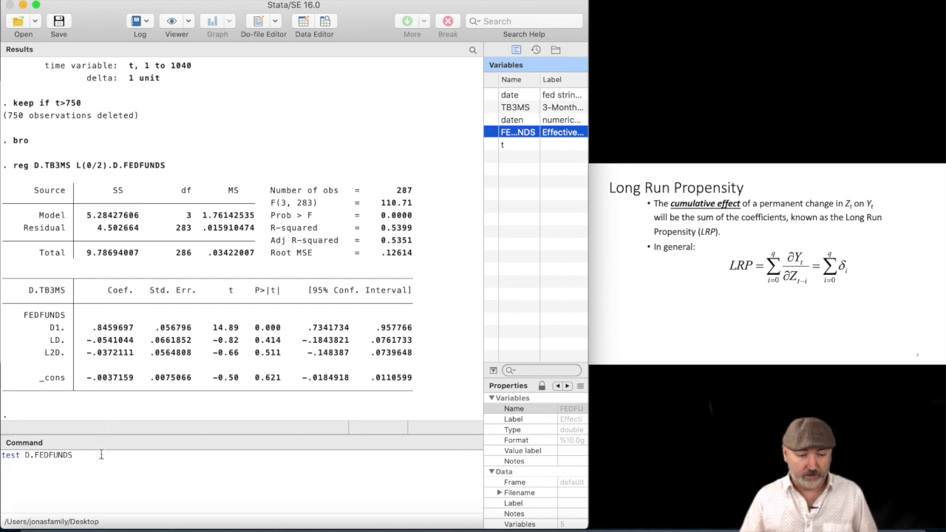
click(102, 455)
text(+)
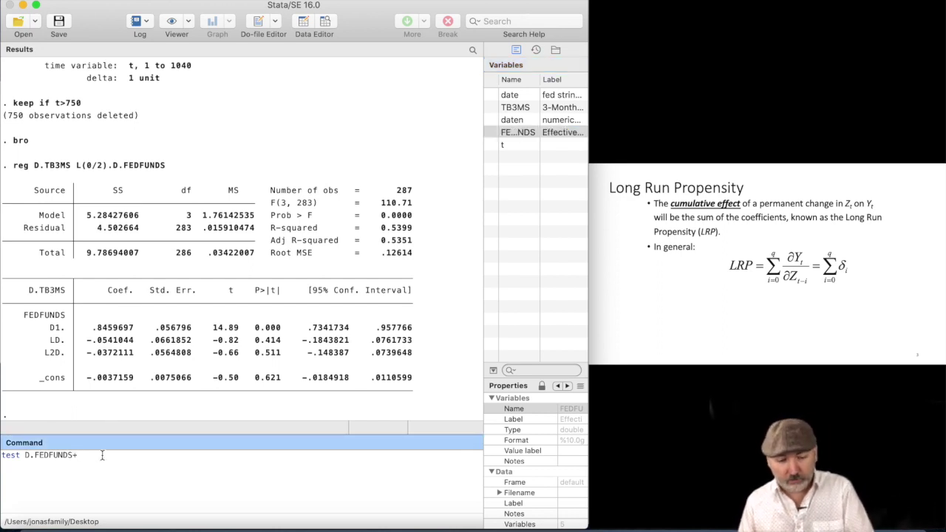
text(L.D.)
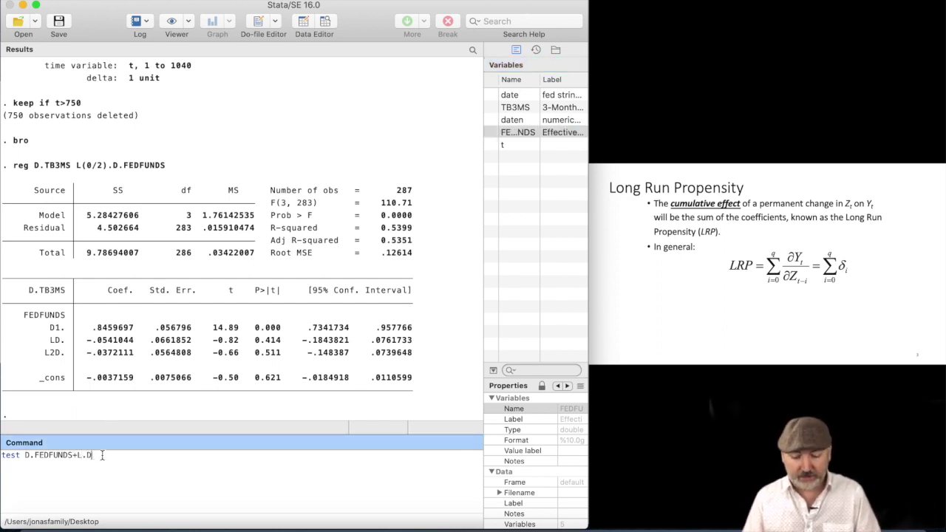
double_click(519, 132)
click(146, 461)
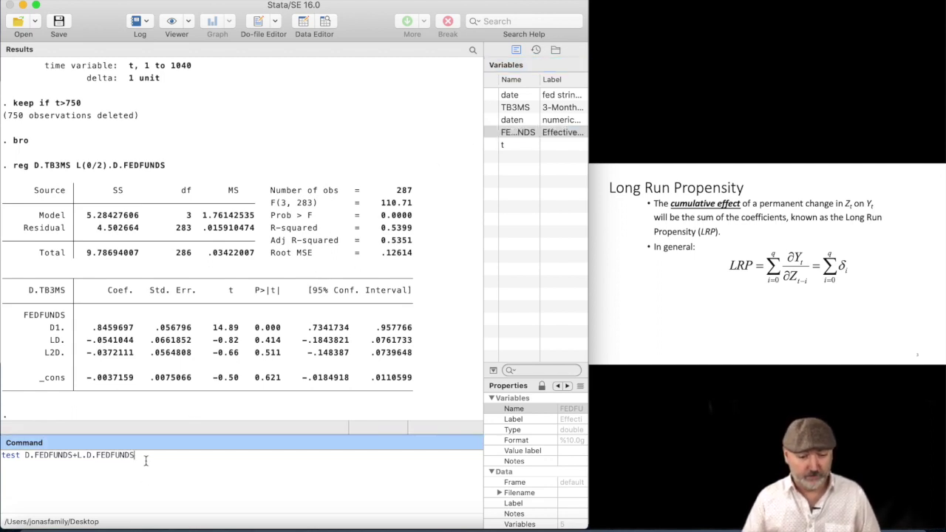
text(+L)
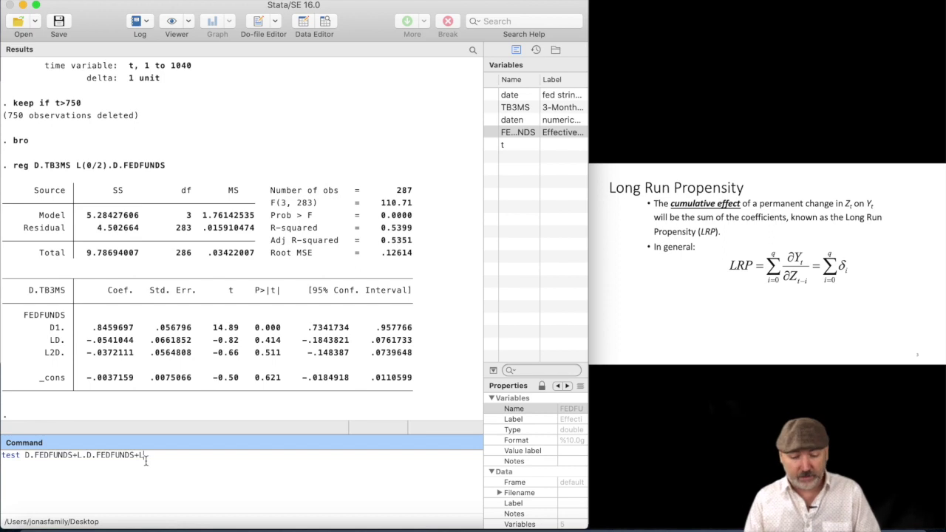
text(2.D.)
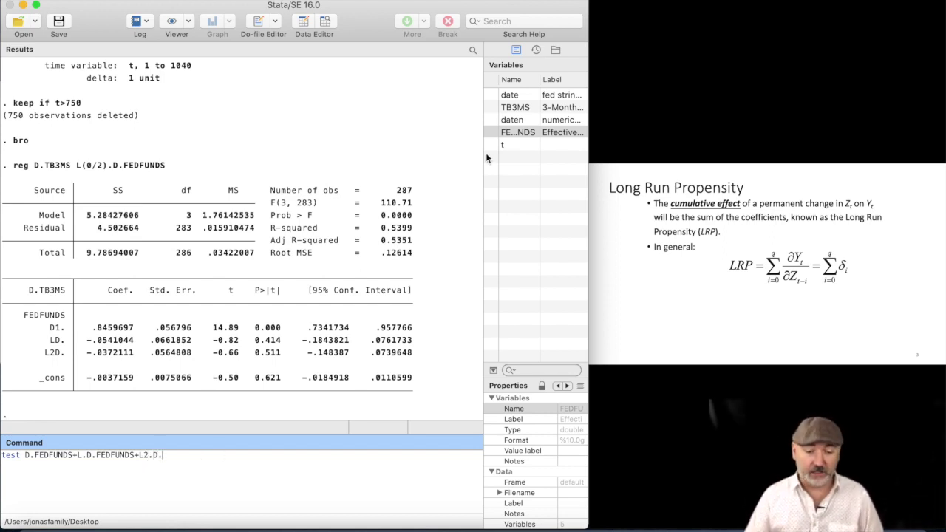
click(515, 132)
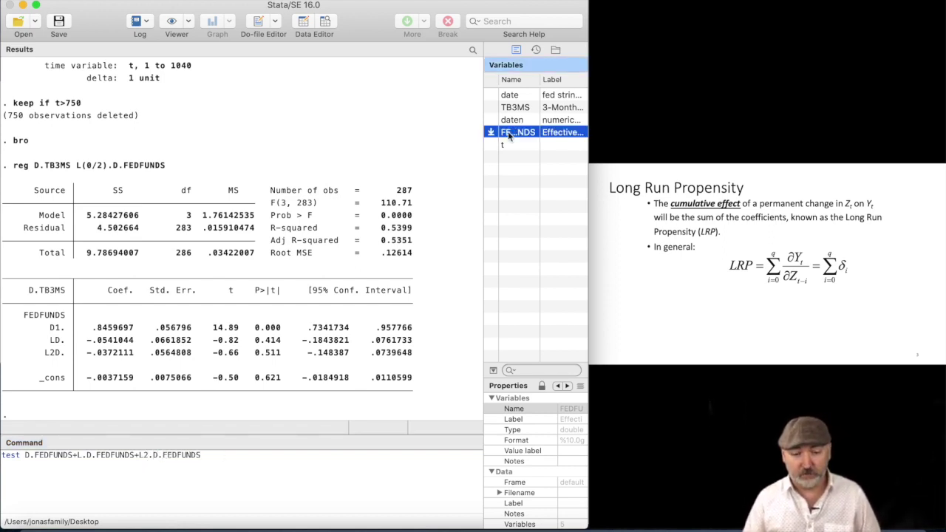
click(223, 458)
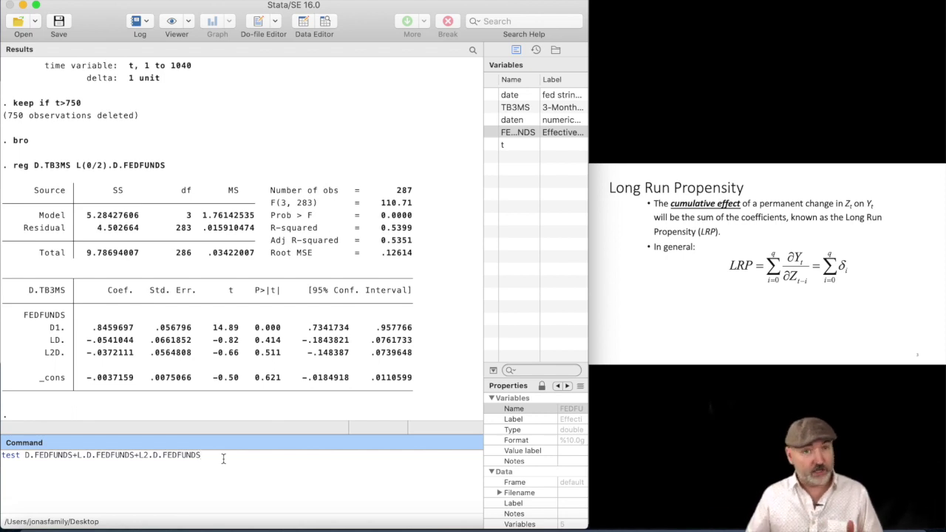
text(=0)
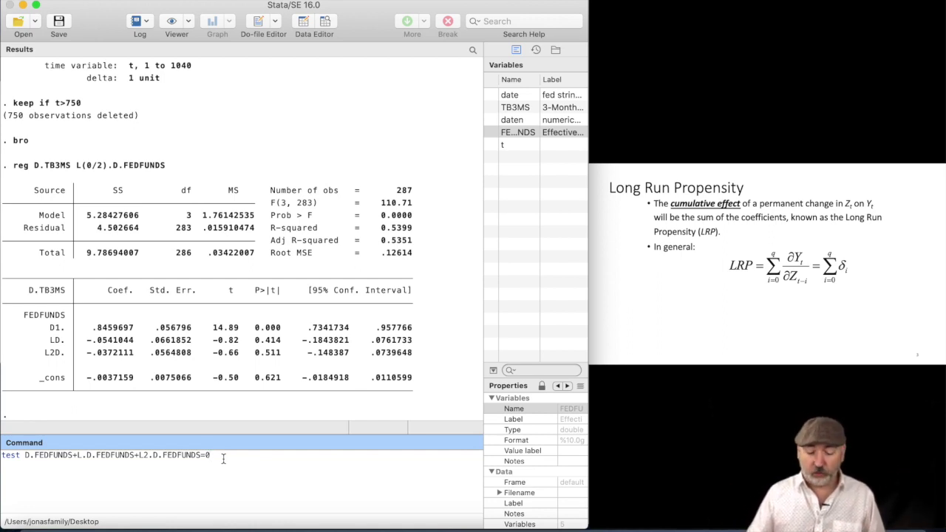
key(Return)
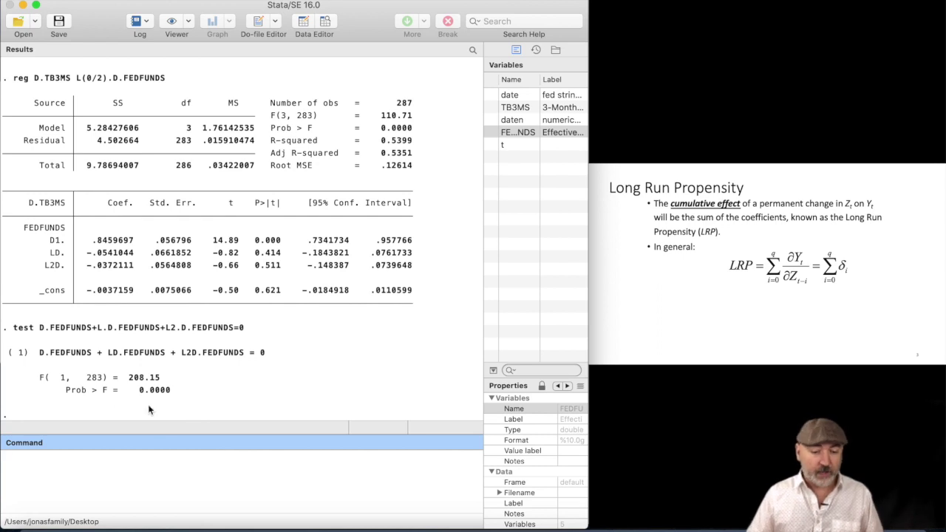
double_click(133, 377)
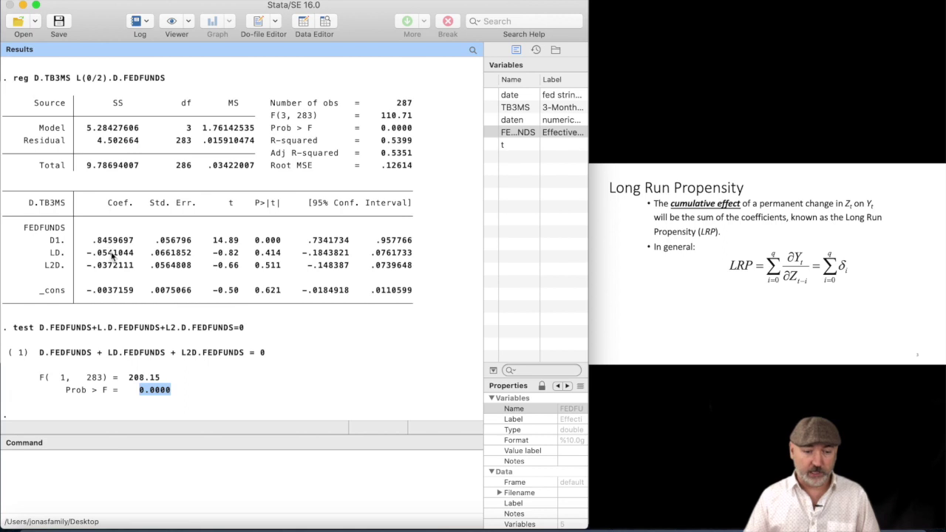
click(117, 477)
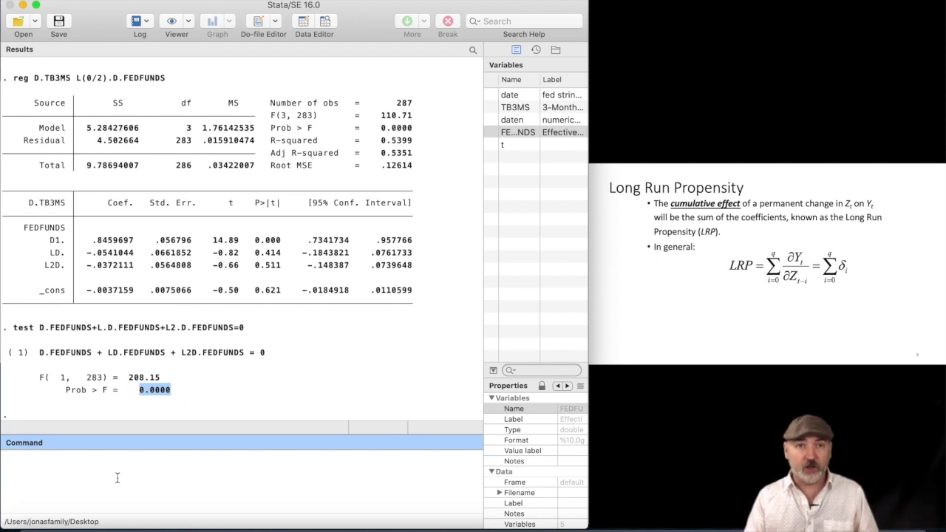
text(li)
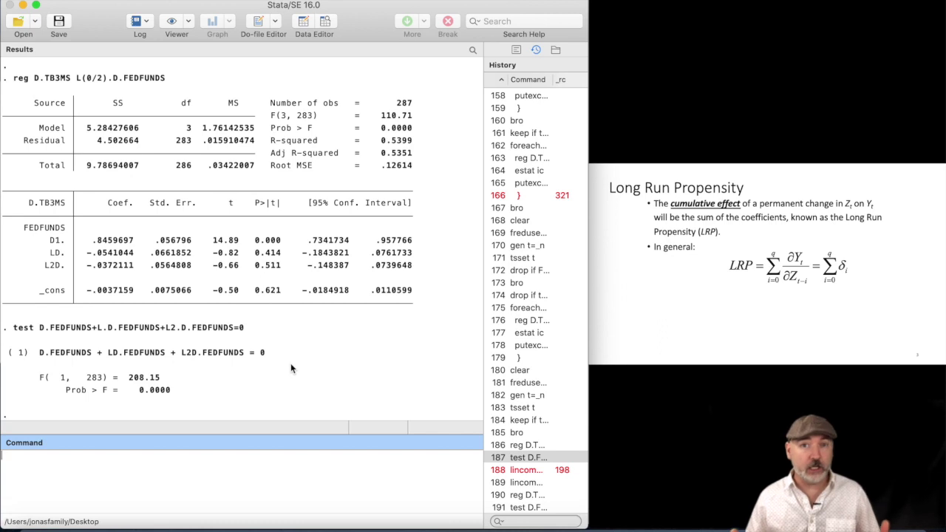
- Run lincom D.FEDFUNDS+L.D.FEDFUNDS+L2.D.FEDFUNDS, reusing the sum copied from the earlier test
text(lincom)
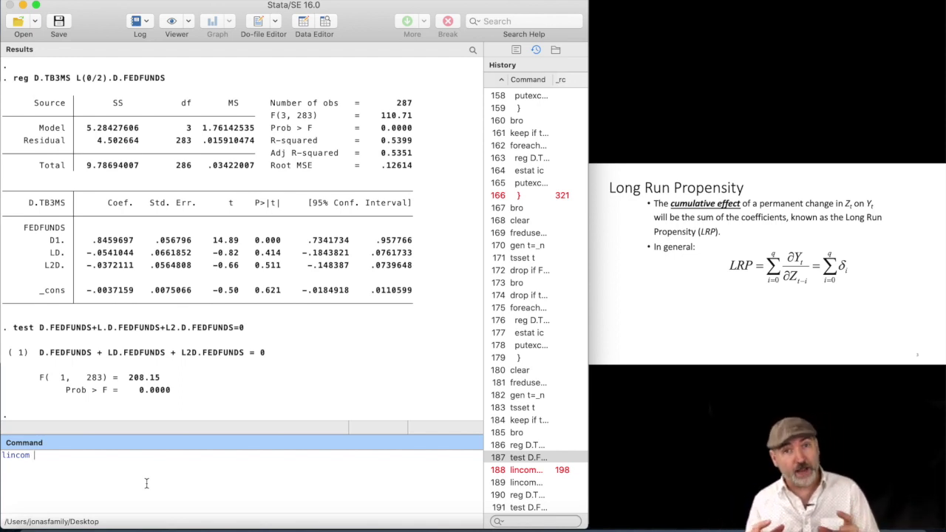
click(699, 300)
key(Right)
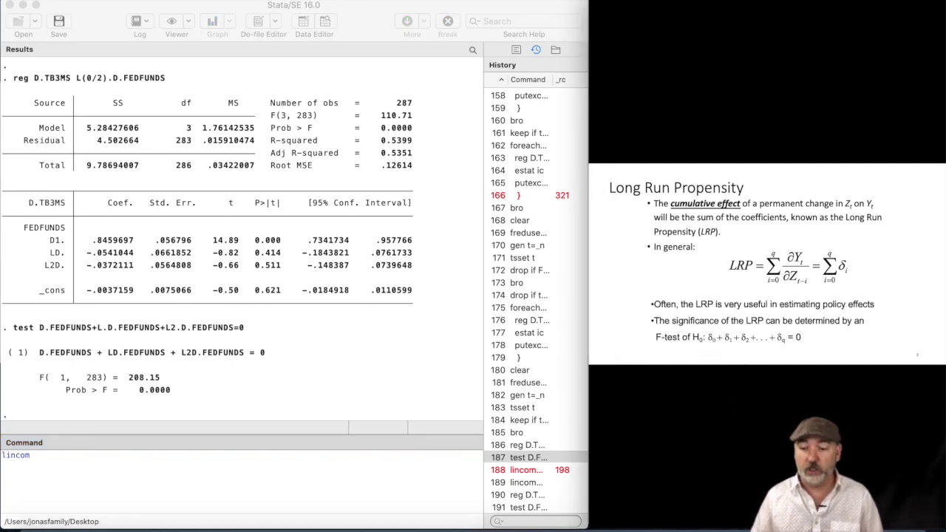
click(52, 455)
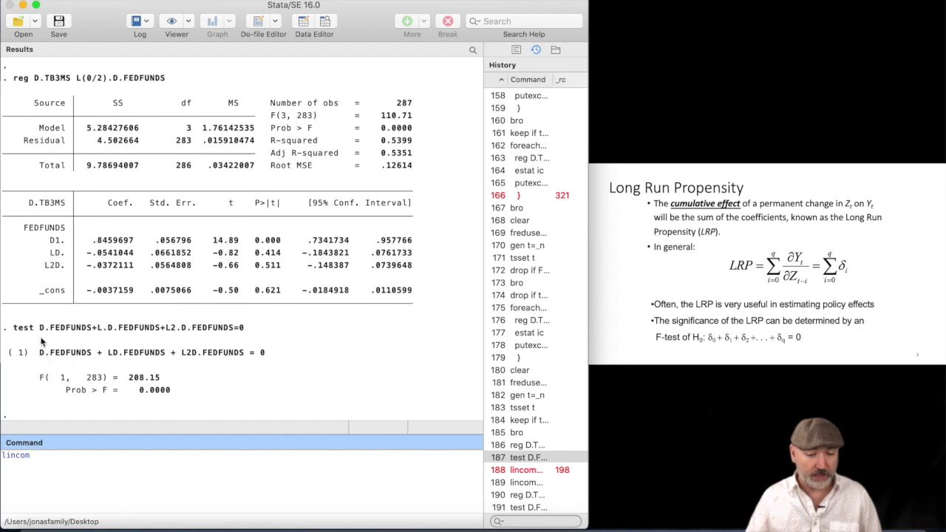
drag(39, 327, 233, 330)
key(super+c)
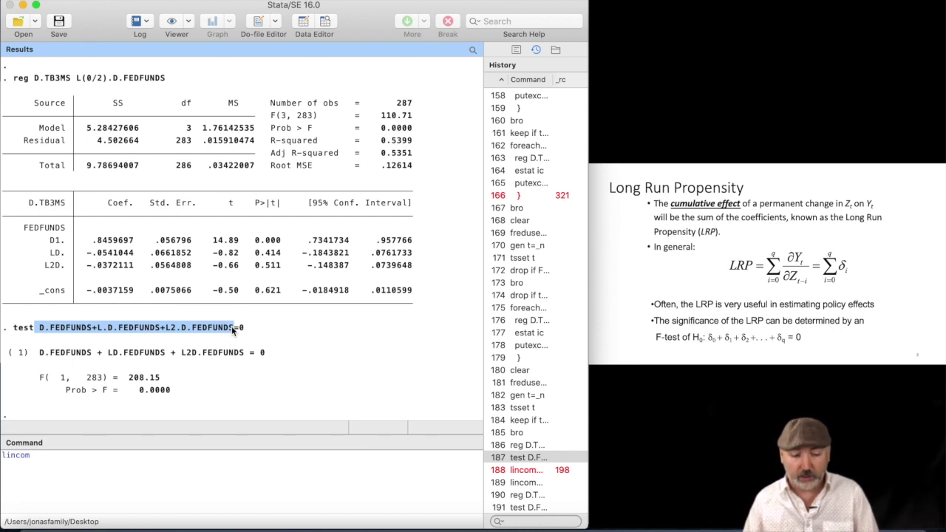
click(45, 461)
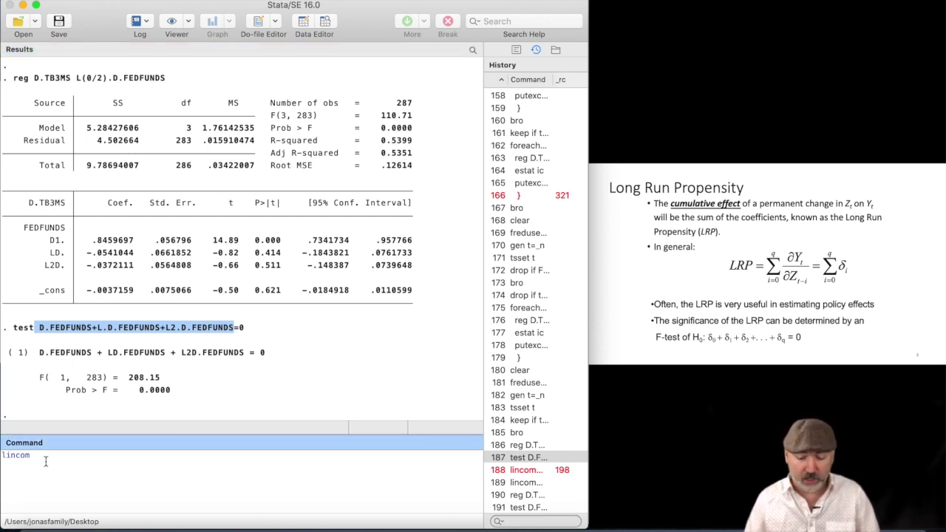
key(super+v)
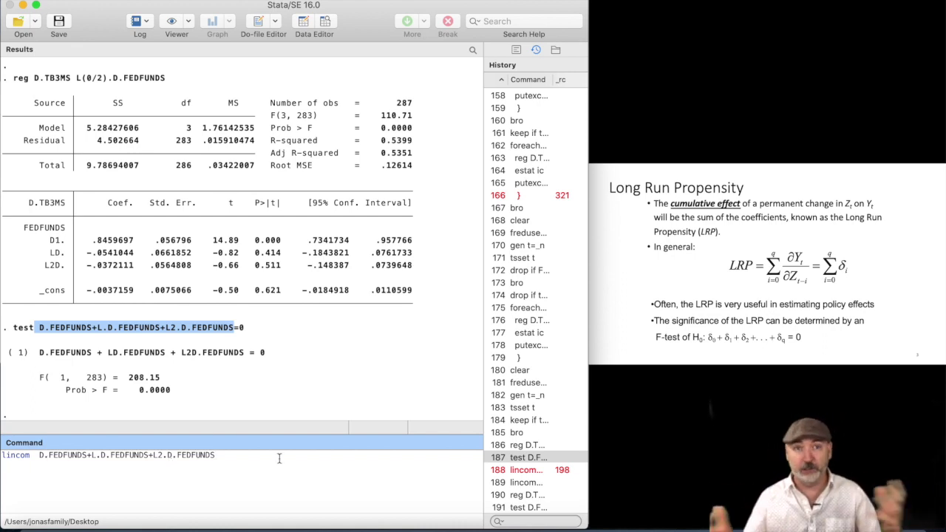
key(Return)
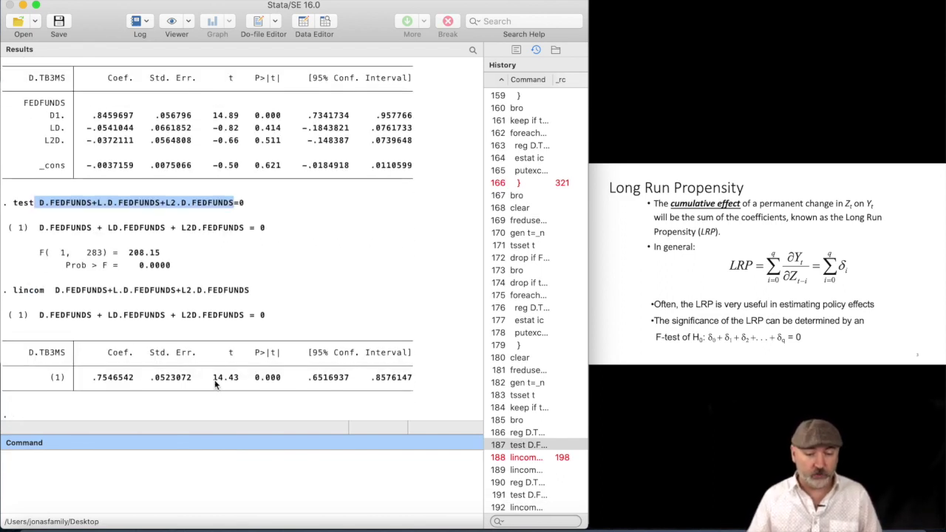
drag(213, 379, 244, 380)
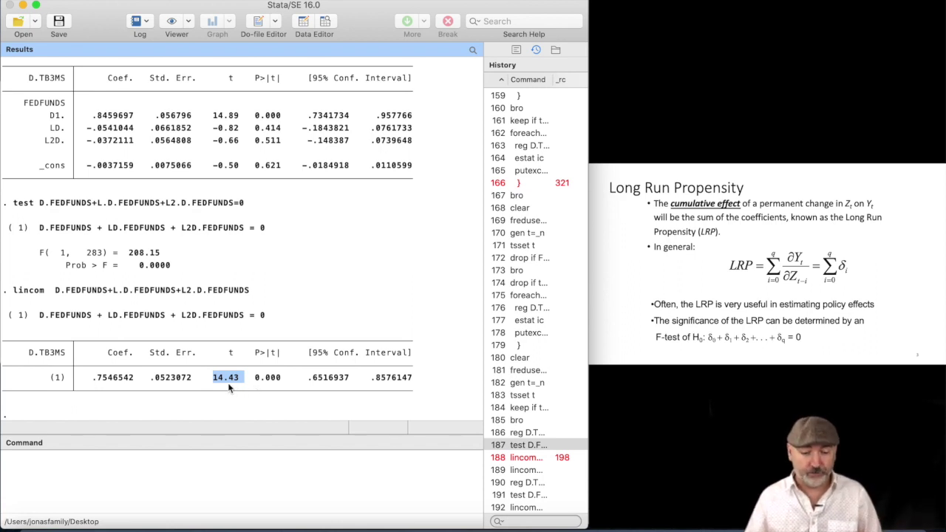
drag(209, 379, 240, 379)
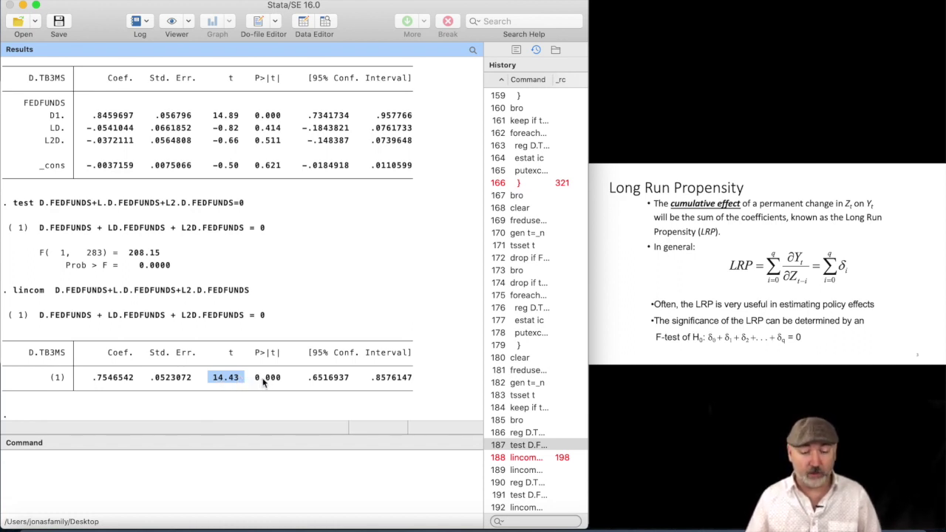
drag(255, 382, 278, 382)
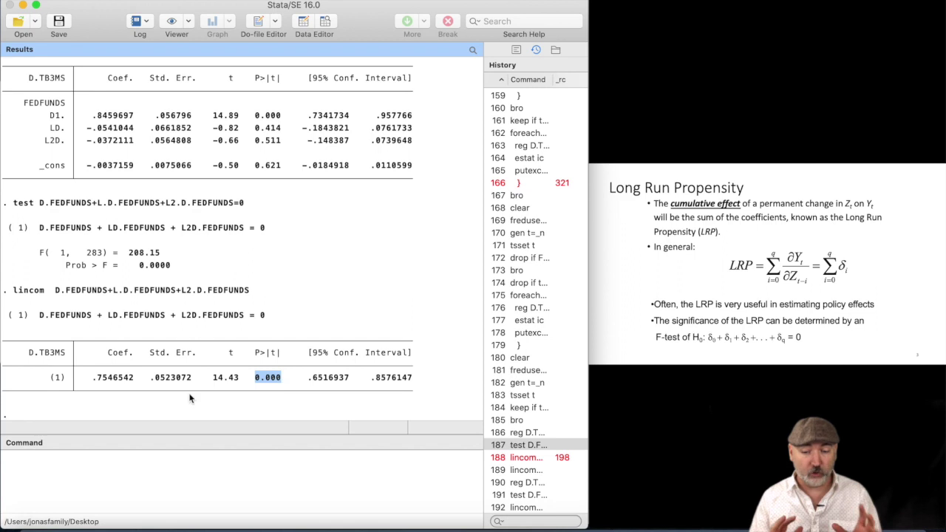
click(96, 381)
drag(96, 381, 148, 386)
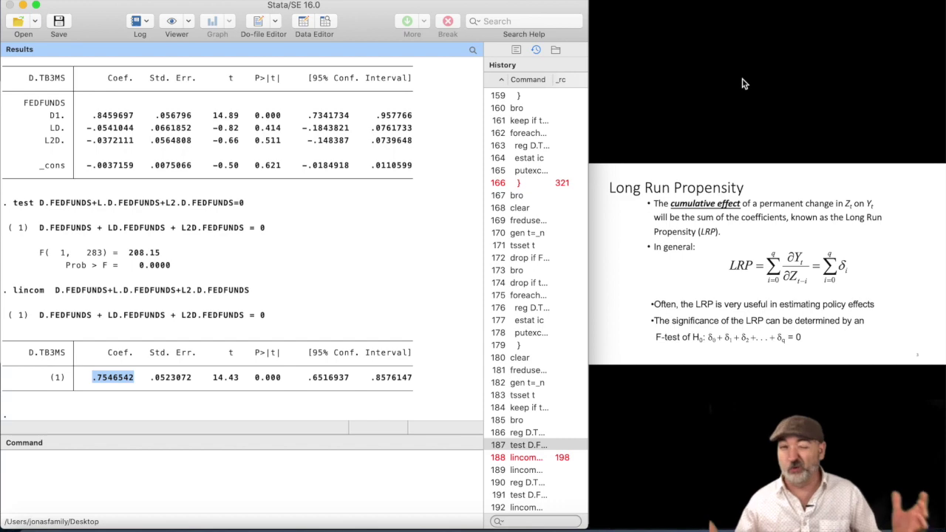
scroll(273, 167, up, 5)
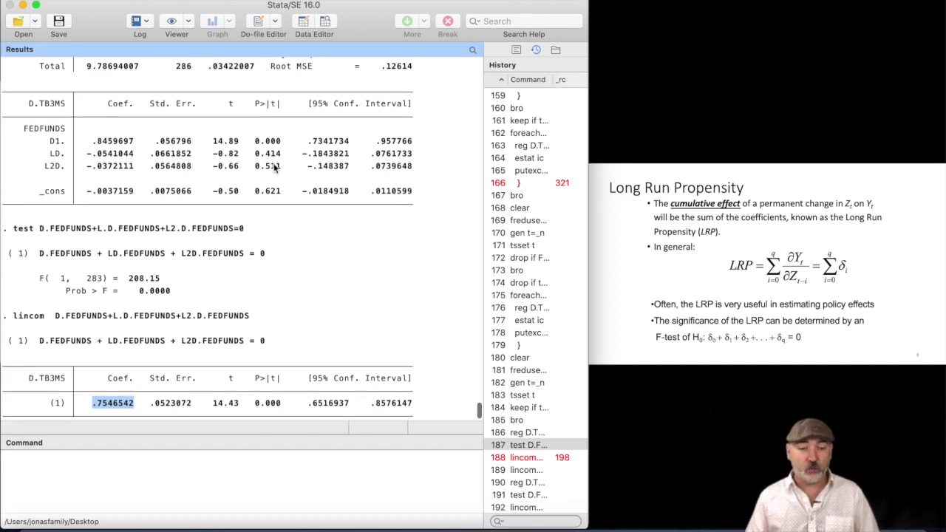
scroll(96, 173, up, 1)
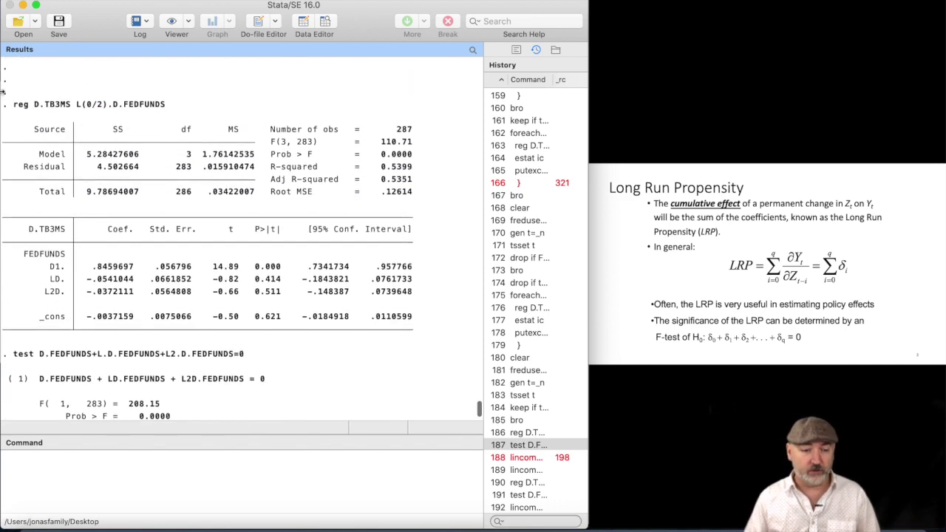
drag(11, 107, 193, 111)
click(217, 101)
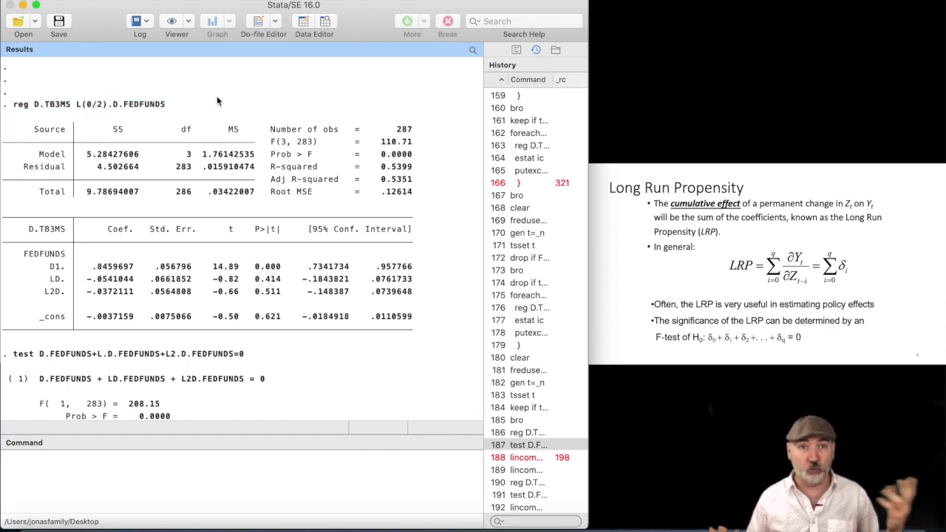
click(692, 81)
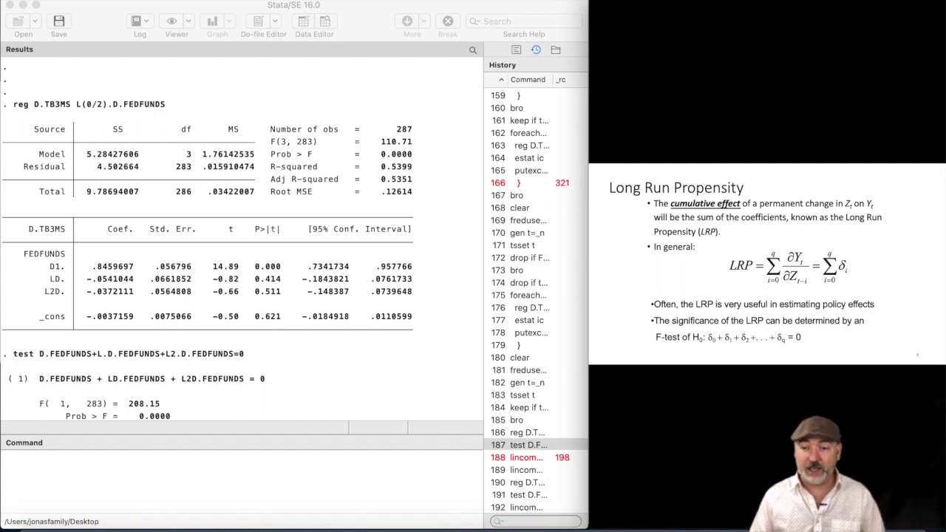
click(776, 83)
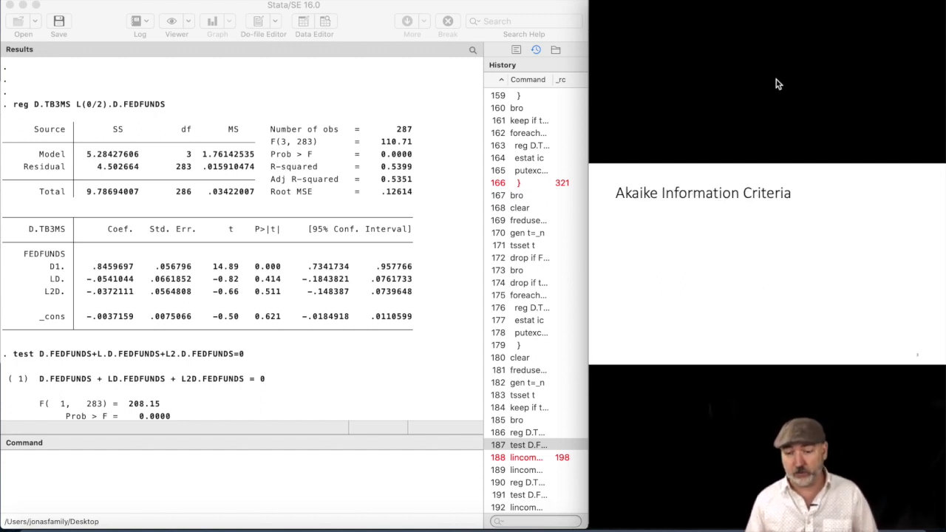
click(775, 84)
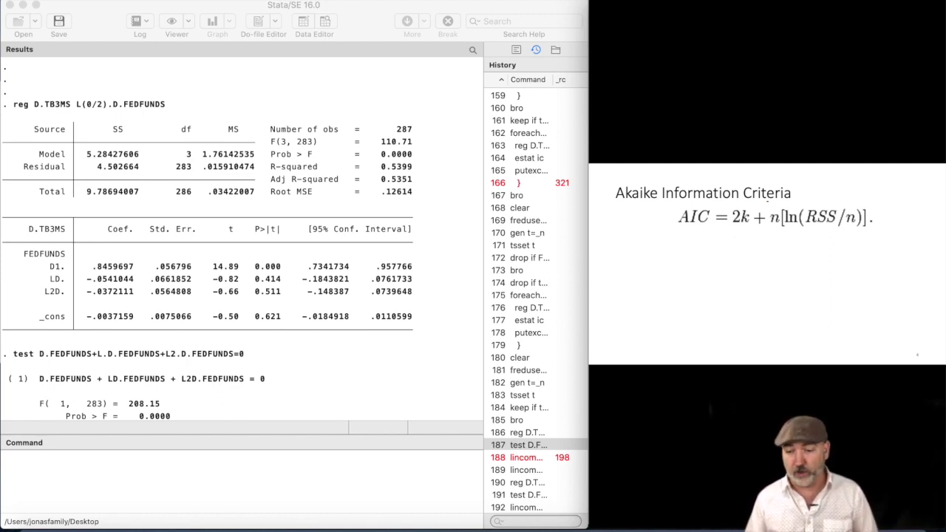
click(806, 255)
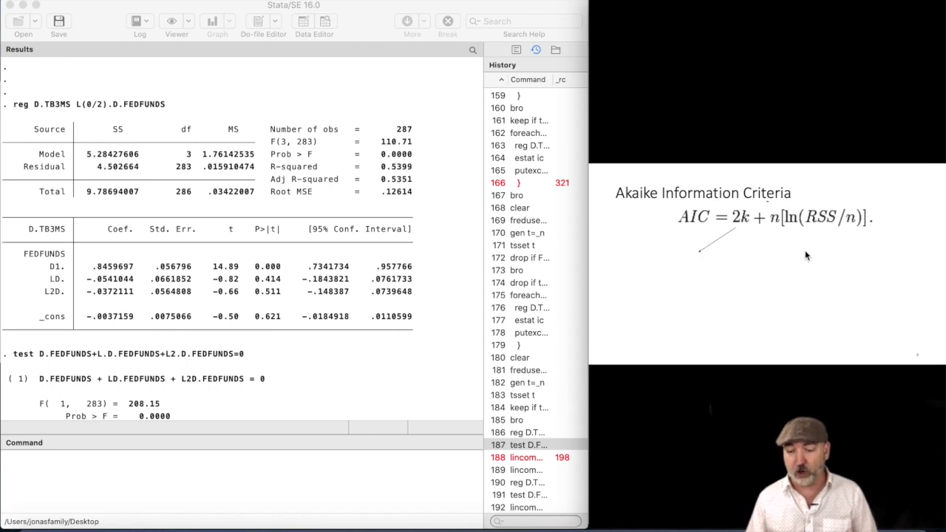
click(805, 256)
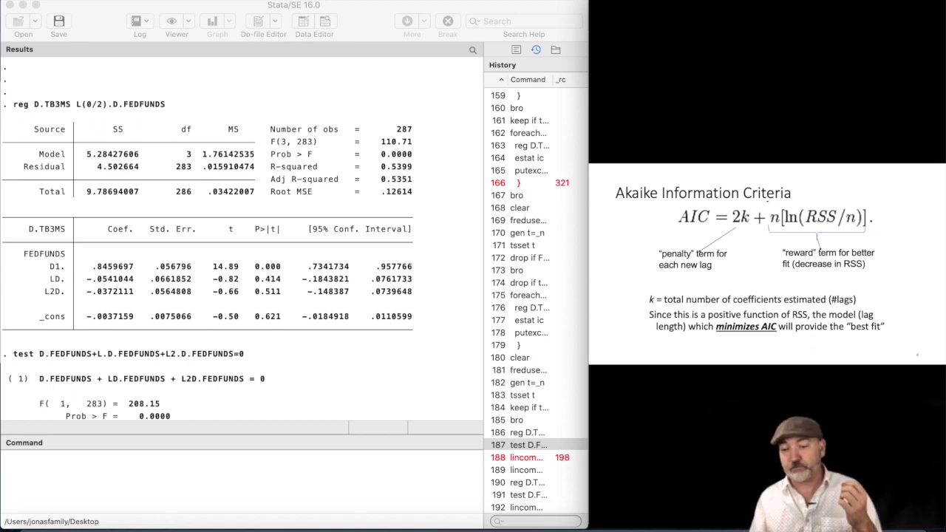
click(222, 461)
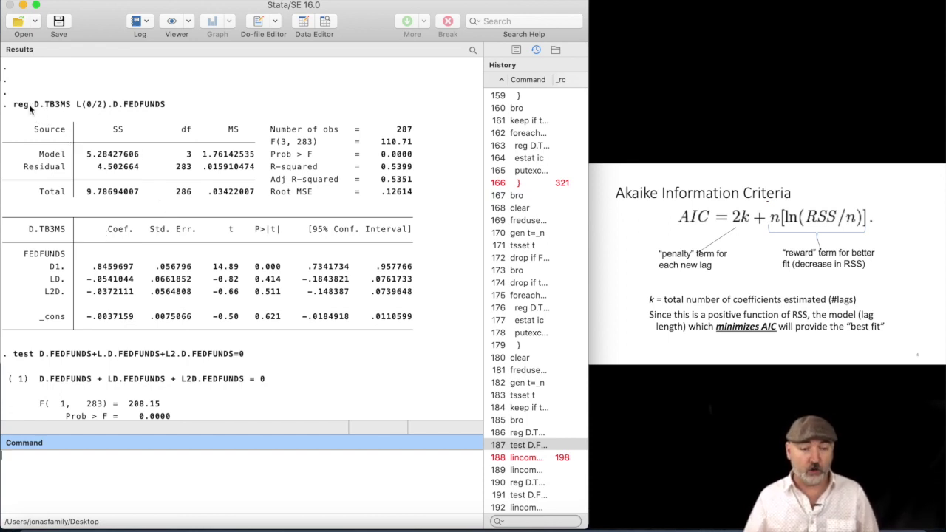
- Run estat ic for the two-lag regression, giving AIC -369.9606 and BIC -355.3227
drag(34, 106, 180, 119)
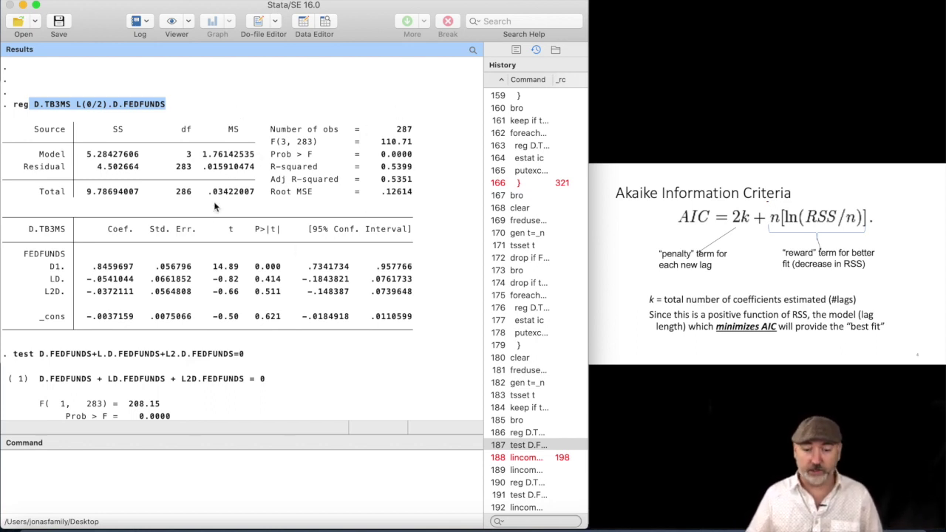
click(85, 479)
text(estat ic)
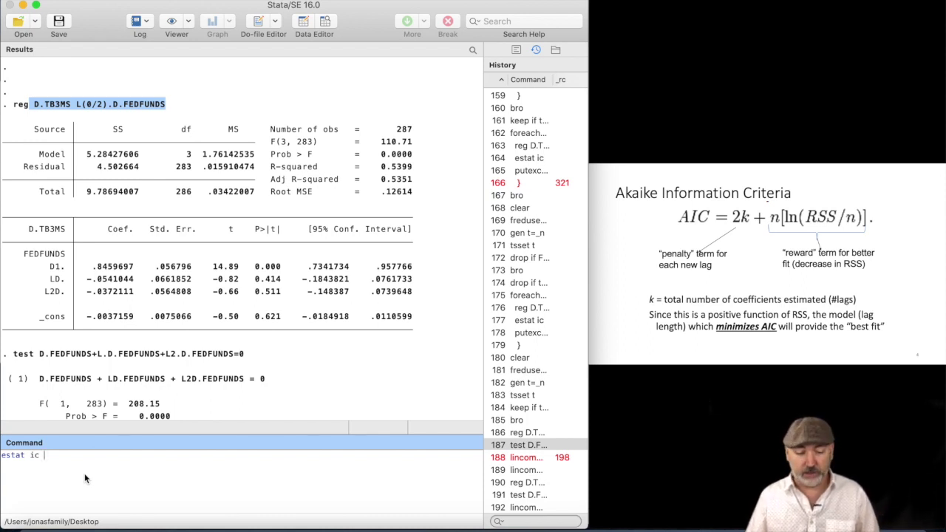
key(Return)
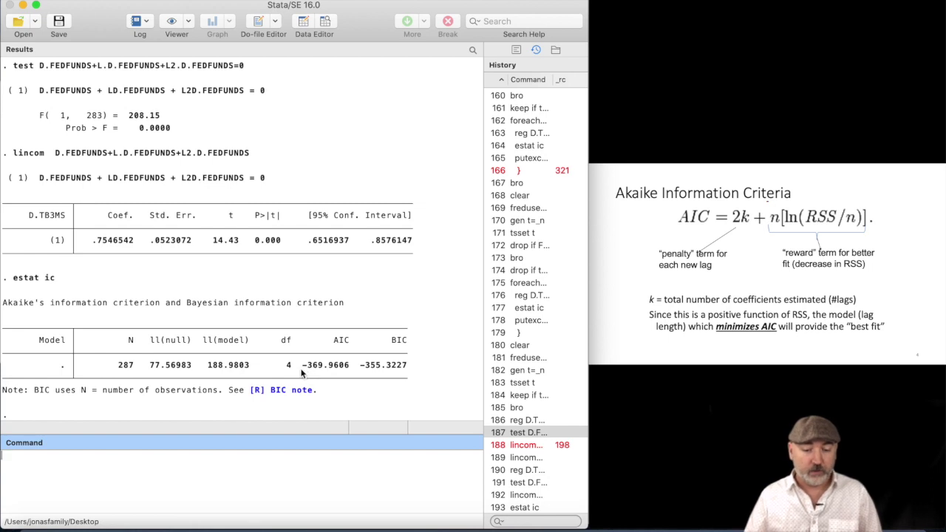
drag(299, 373, 346, 371)
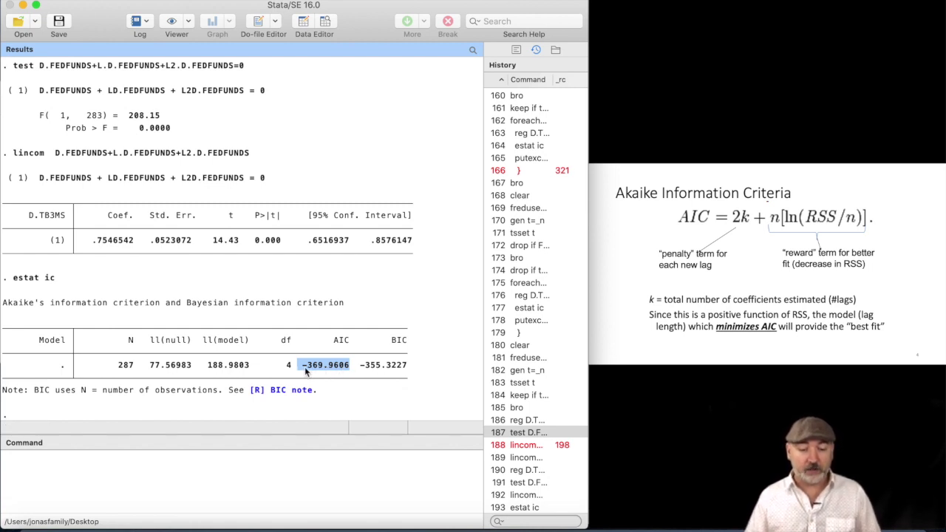
- Highlight the two-lag model's AIC of -369.9606 in the information-criteria table
drag(301, 365, 350, 371)
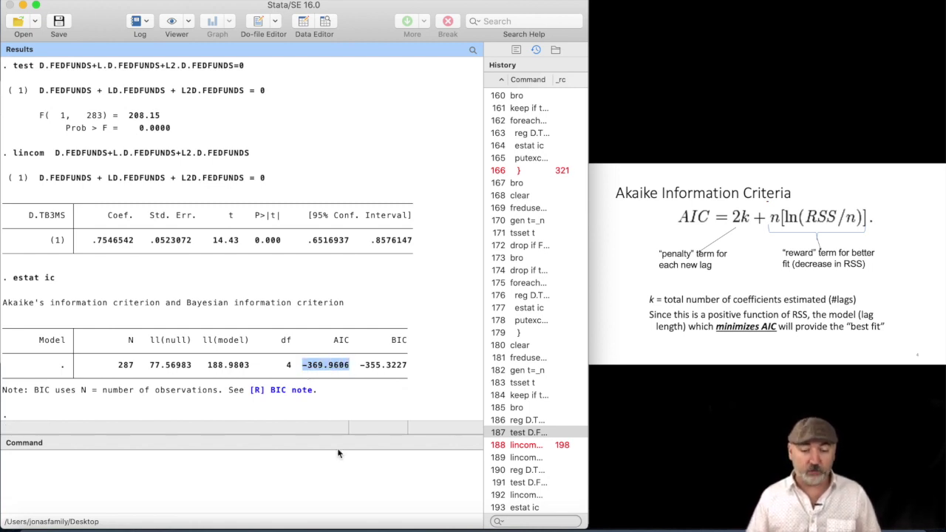
click(226, 481)
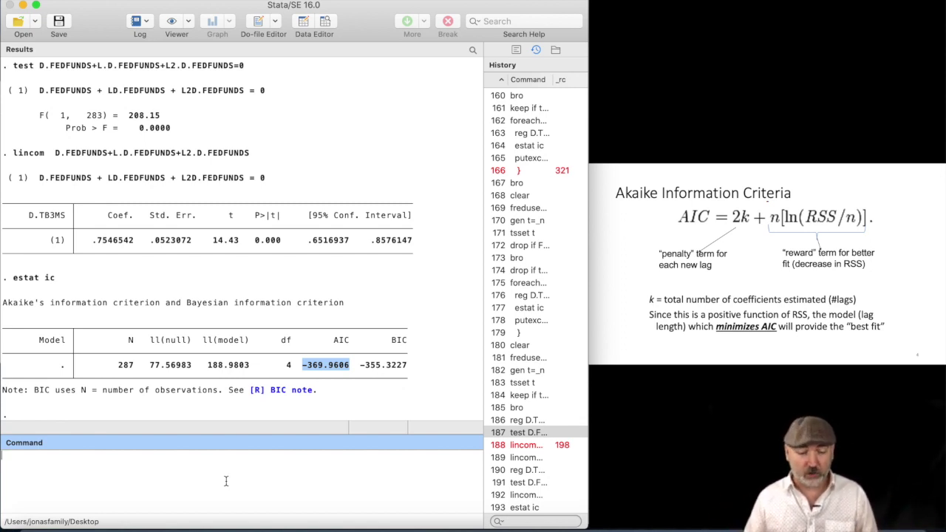
- Rerun the regression with L(0/1).D.FEDFUNDS and run estat ic, giving AIC -373.7477
text(lincom  D.FEDFUNDS+L.D.FEDFUNDS+L2.D.FEDFUNDS)
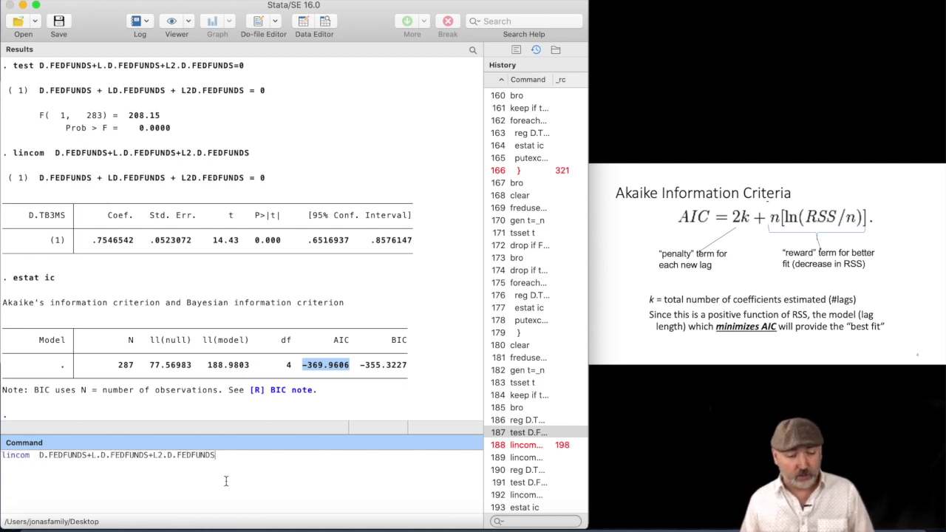
key(Up)
key(Up)
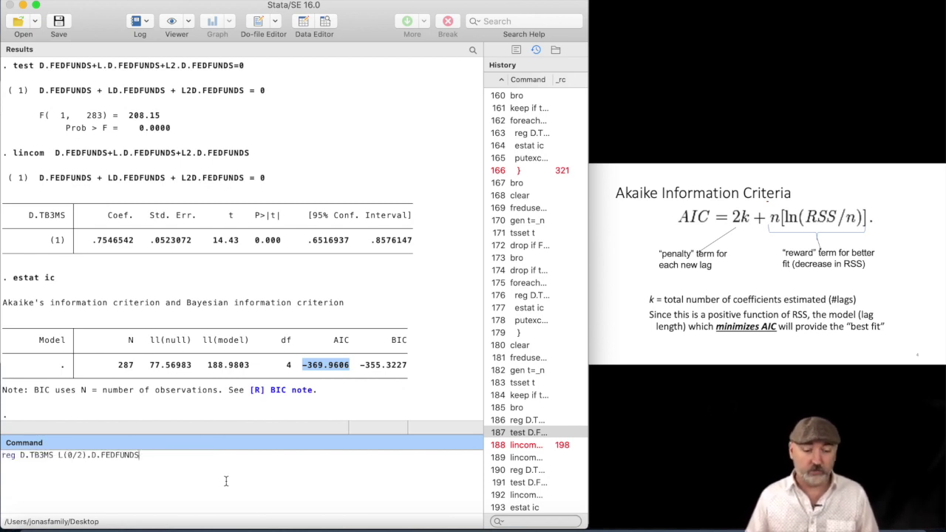
click(83, 455)
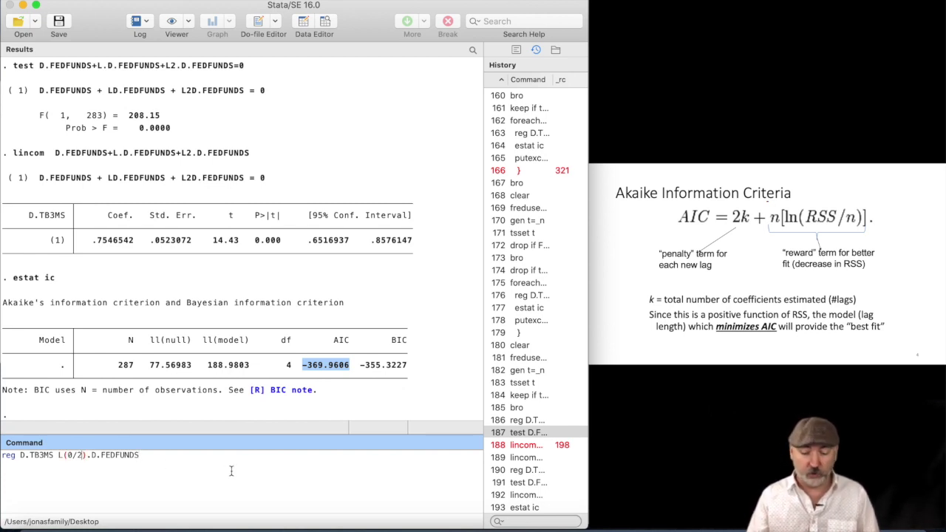
key(BackSpace)
text(1)
key(Return)
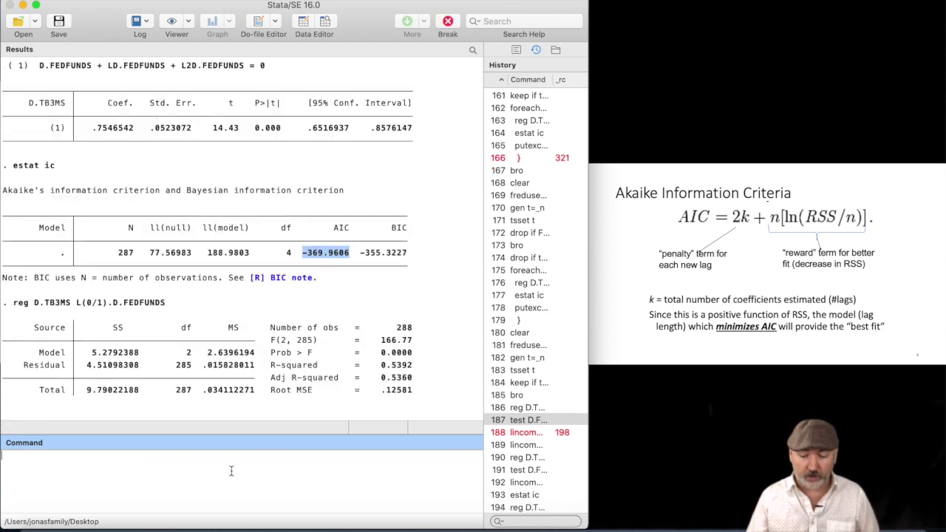
text(esta)
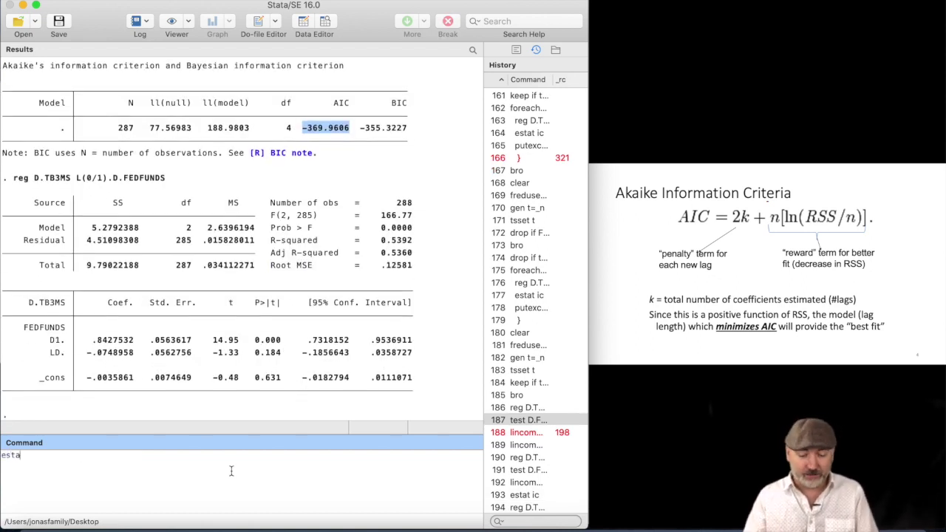
text(t ic)
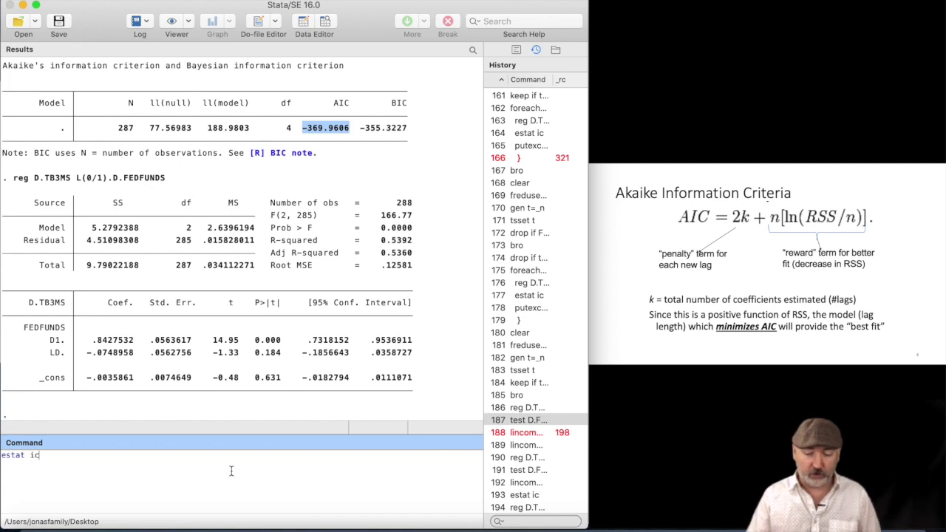
key(Return)
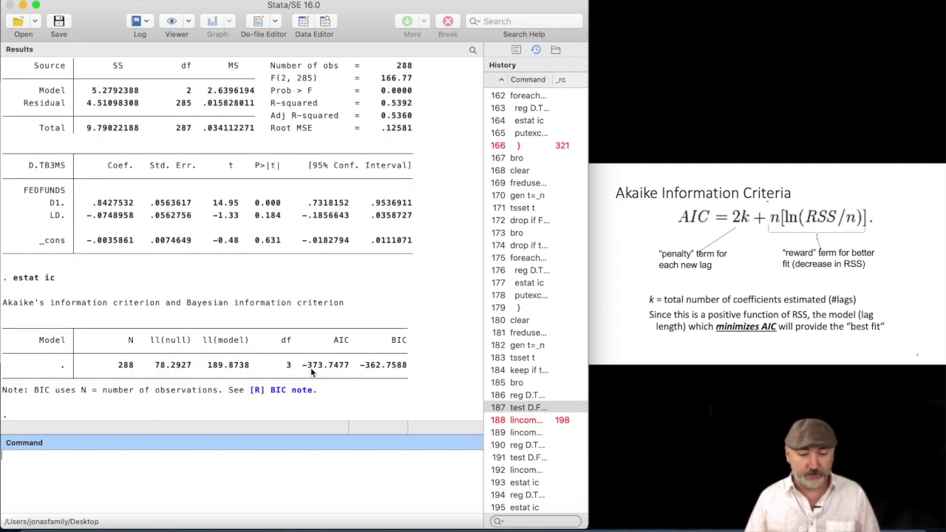
- Highlight the earlier AIC values -373.7477 and -369.9606 in the Results window to compare them
drag(302, 366, 345, 371)
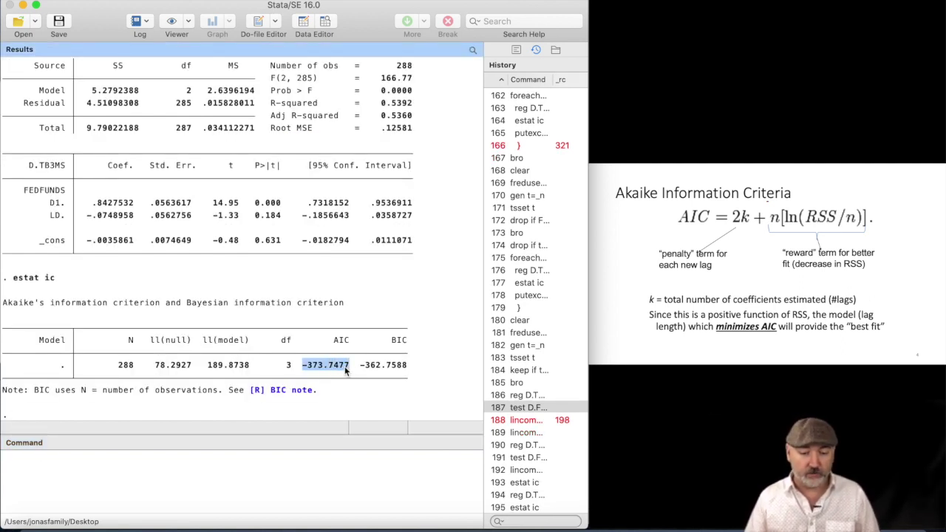
scroll(385, 325, up, 4)
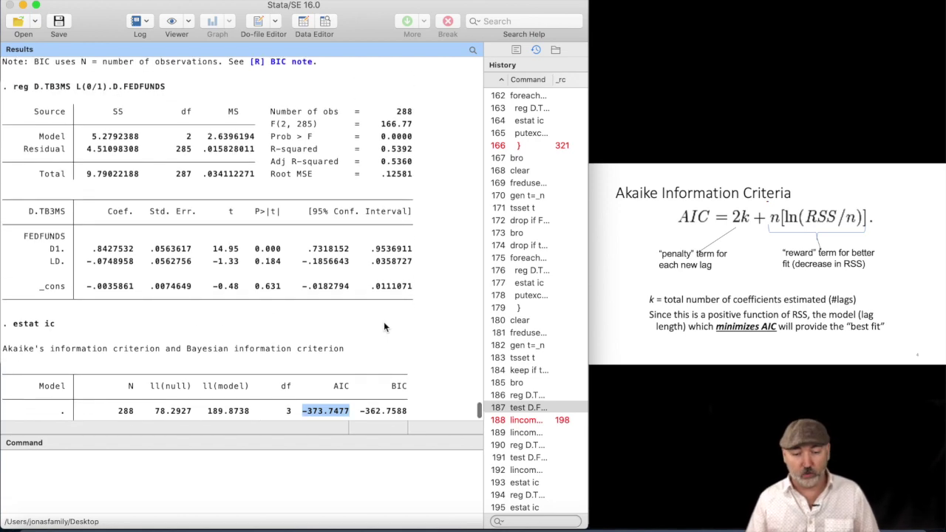
scroll(384, 321, up, 4)
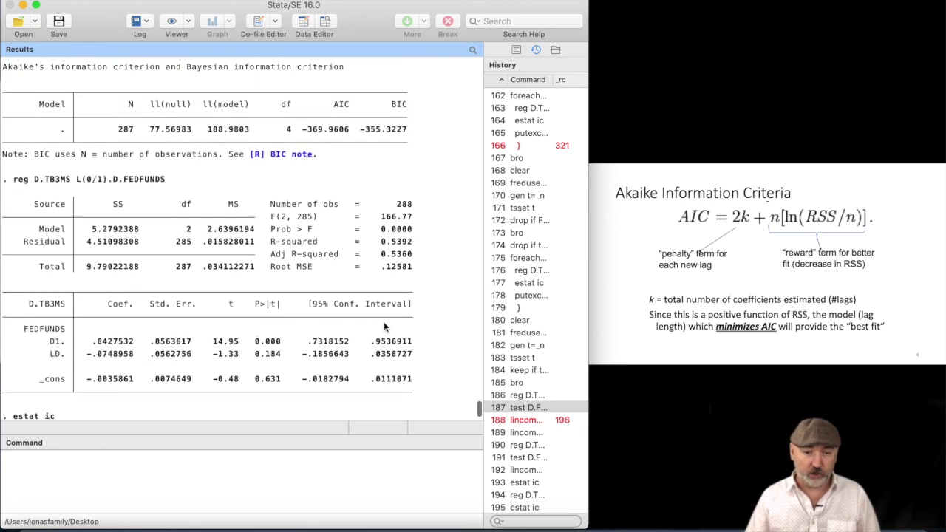
drag(300, 181, 337, 178)
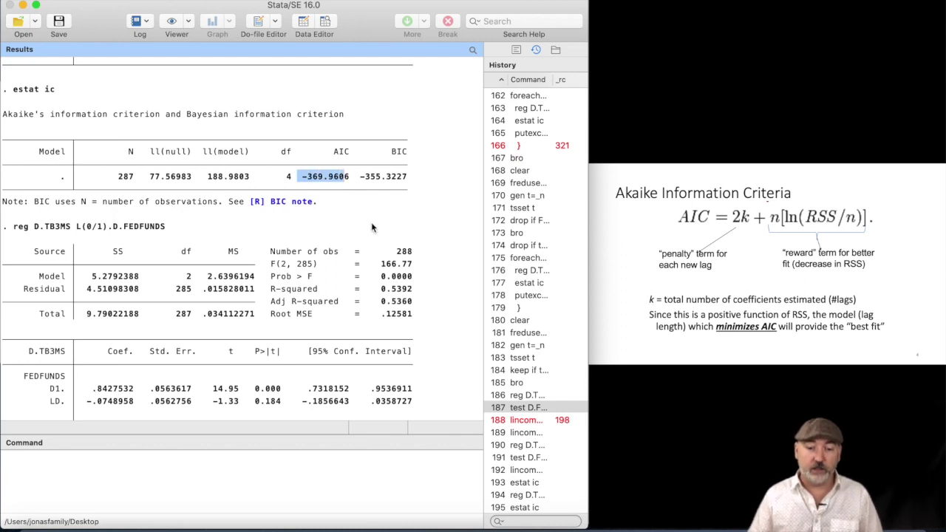
scroll(371, 226, down, 2)
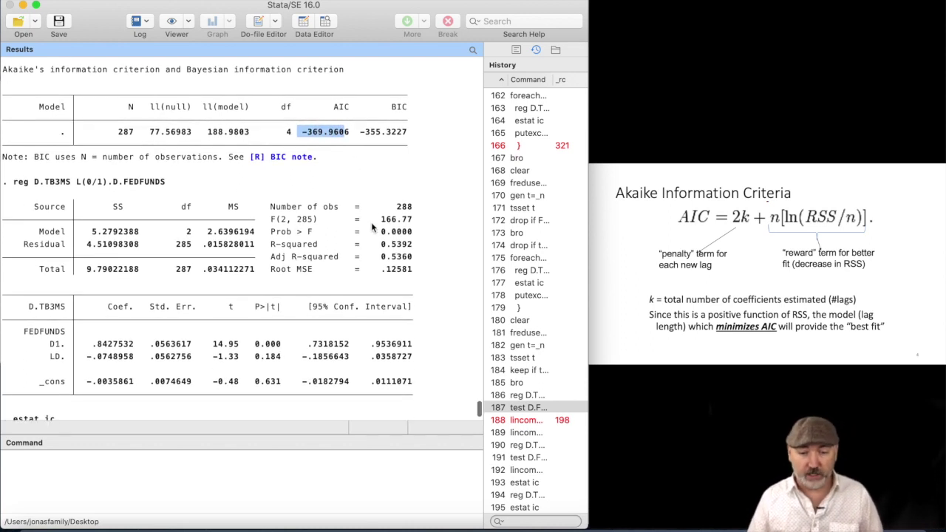
scroll(372, 227, down, 6)
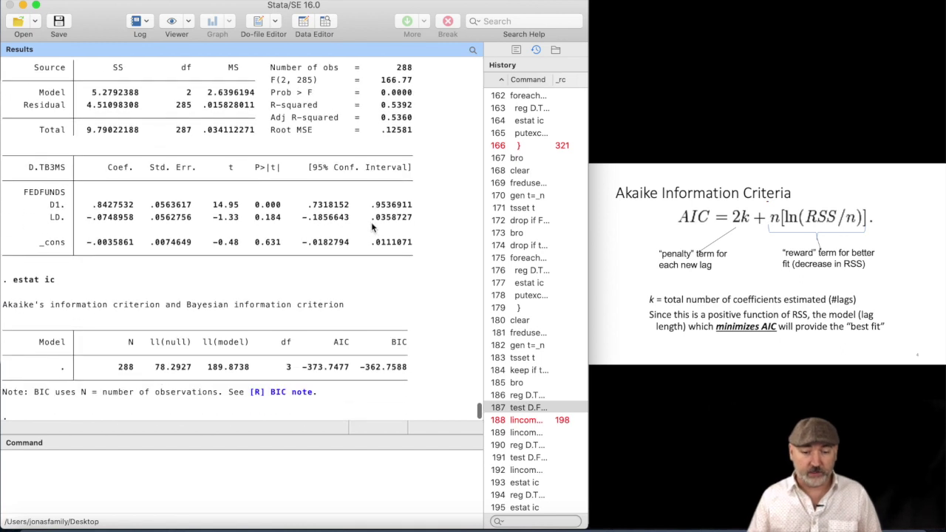
- Rerun the regression with fed funds lags L(0/3) and compute its AIC and BIC with estat ic
click(149, 472)
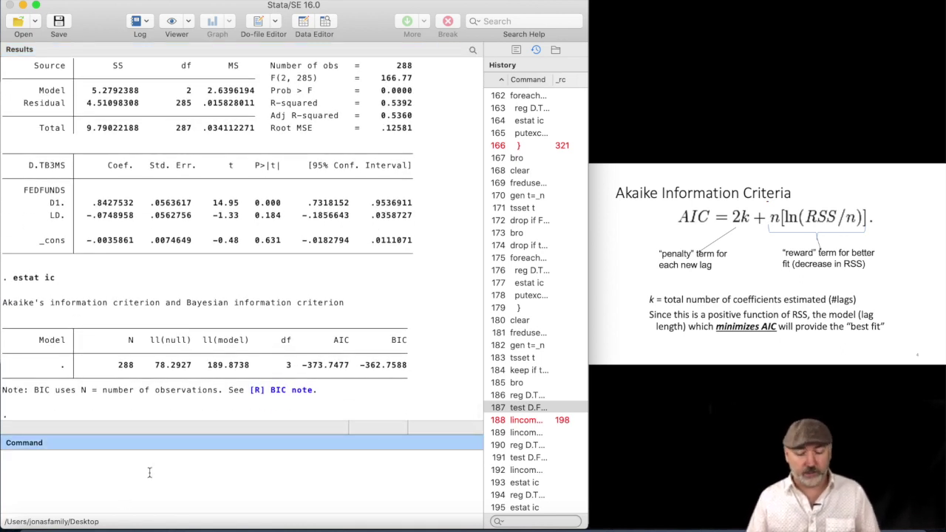
key(Up)
key(Up)
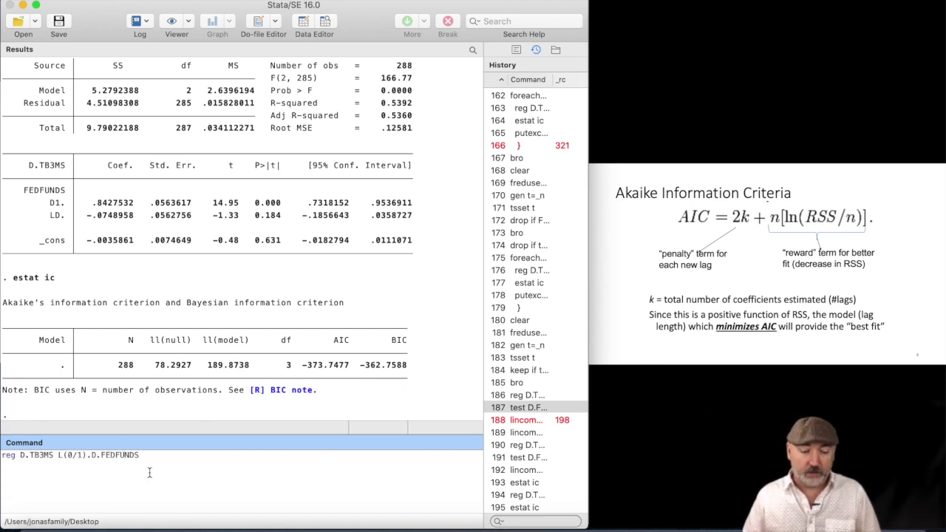
click(83, 454)
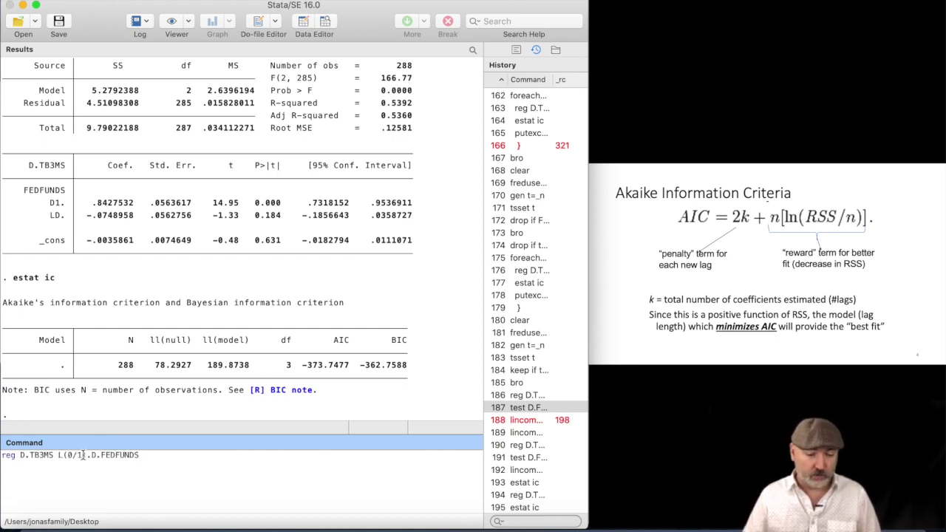
key(BackSpace)
text(3)
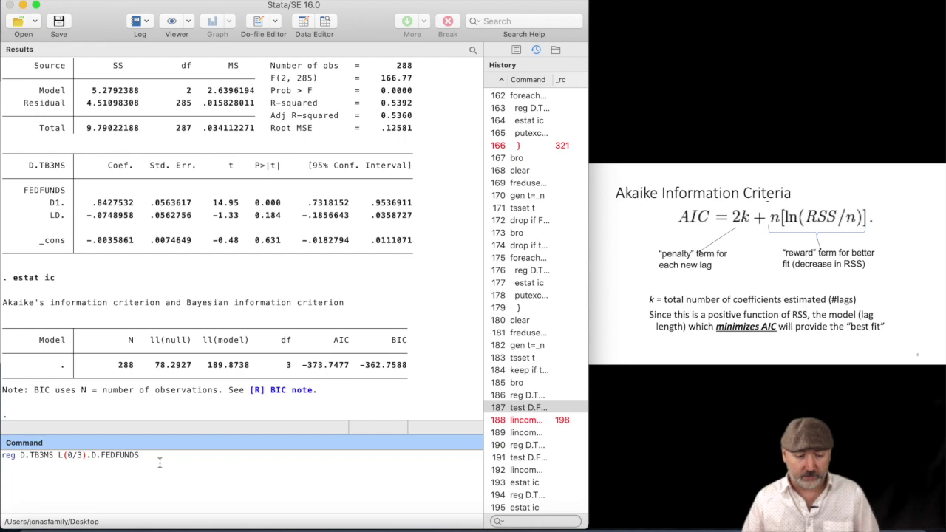
click(157, 458)
key(Return)
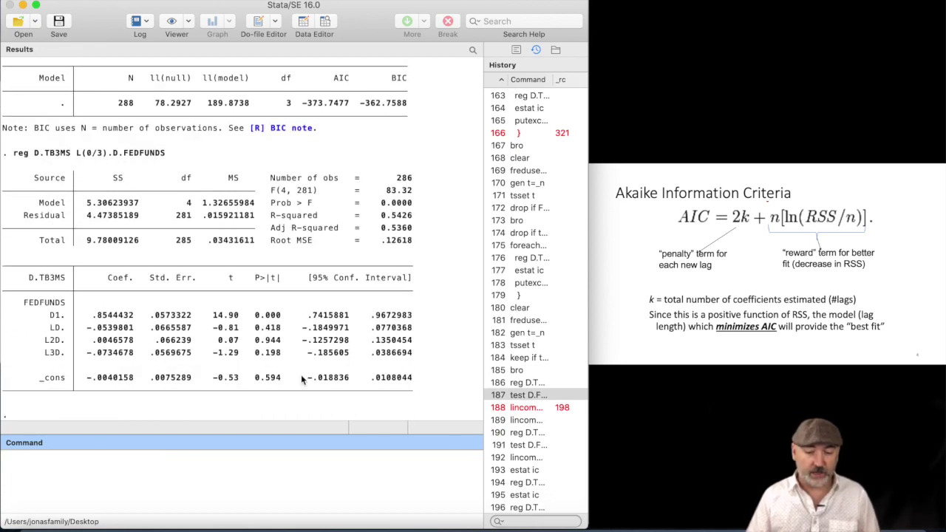
text(estat ic)
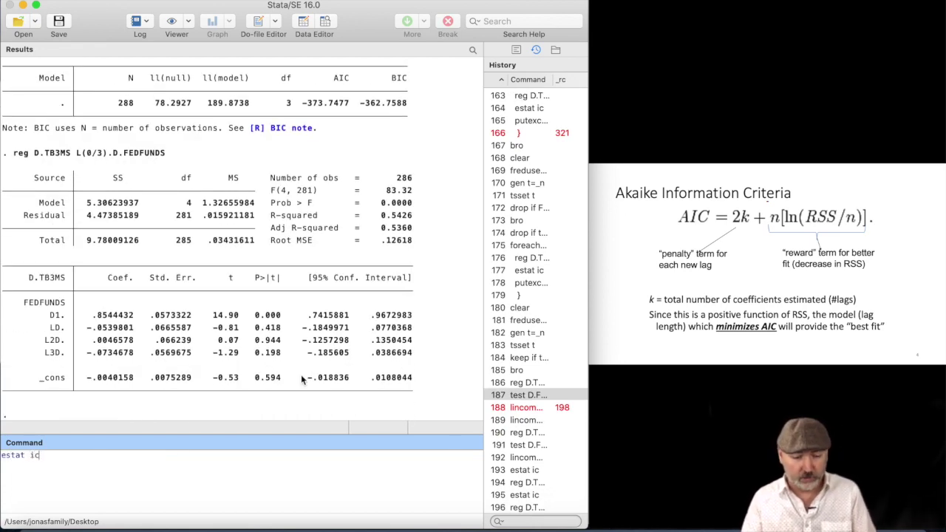
key(Return)
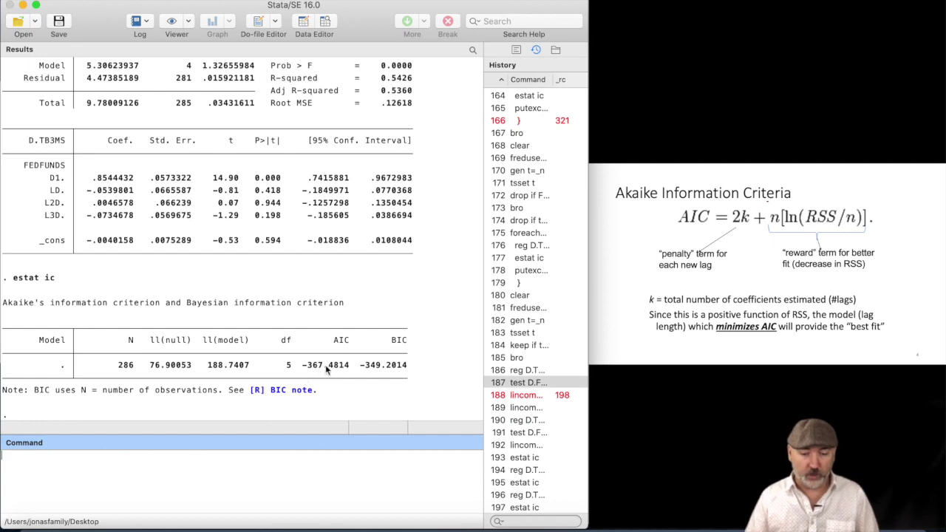
- Mark the three-lag AIC of -367.4814 and scroll back to compare it with the earlier models
scroll(330, 369, up, 5)
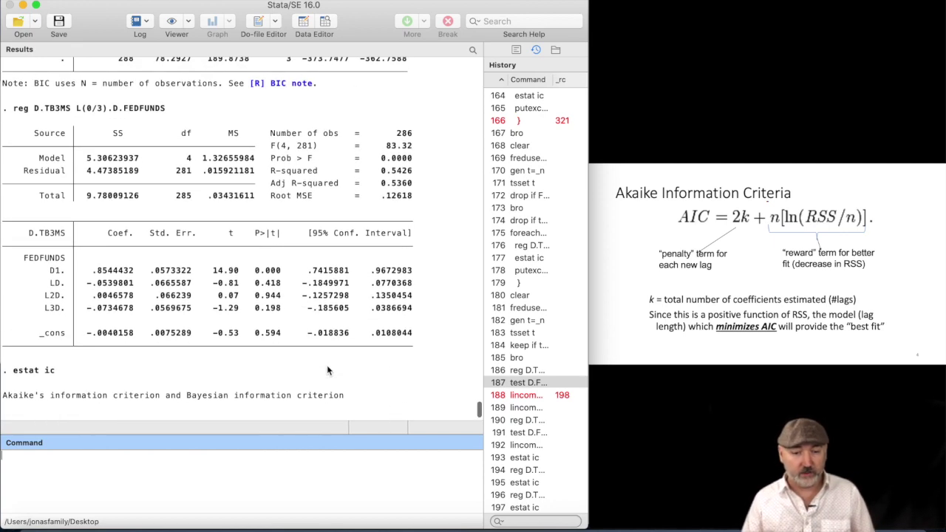
scroll(328, 167, up, 3)
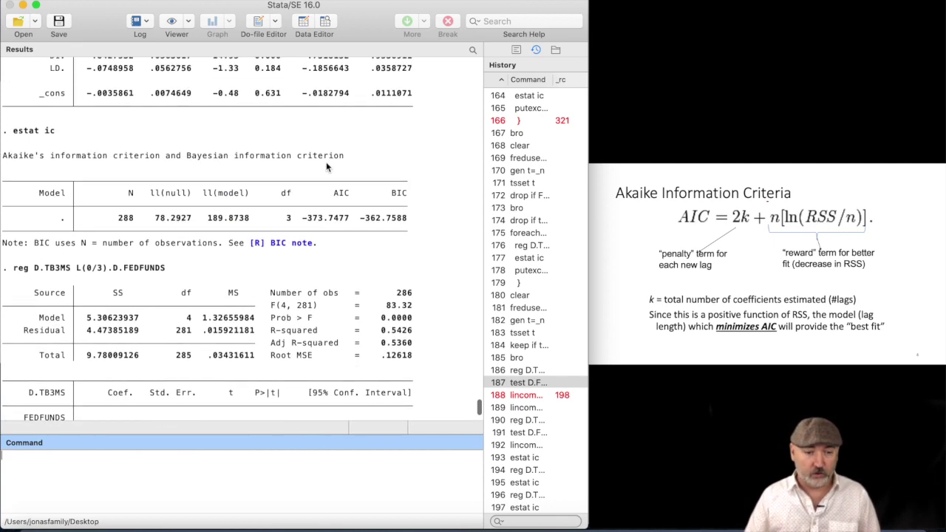
drag(302, 224, 338, 220)
scroll(338, 221, up, 2)
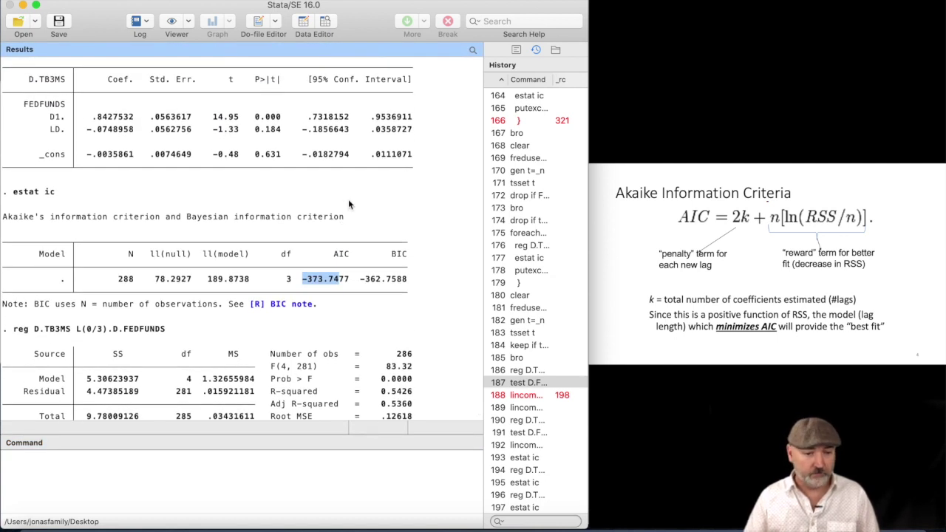
scroll(349, 204, up, 3)
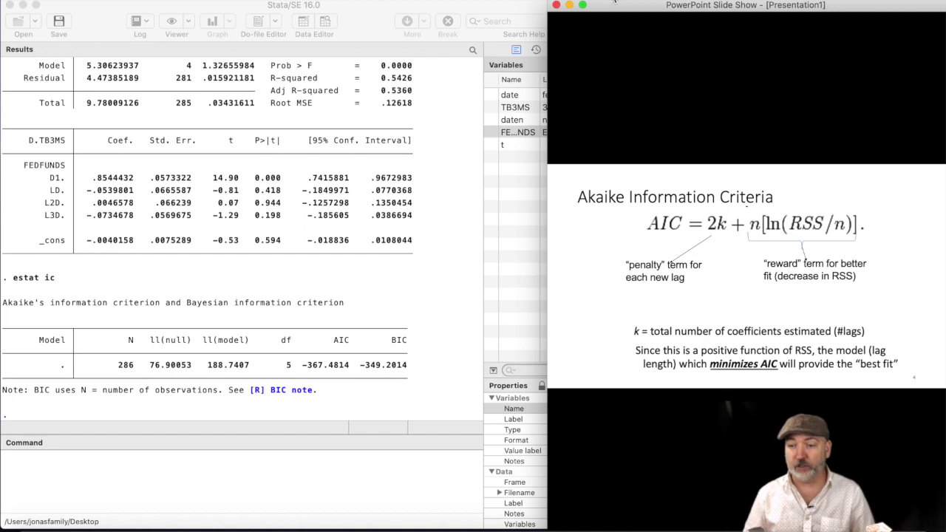
- Exit the slide show to return to the do-file with the putexcel and foreach lag loop
key(Escape)
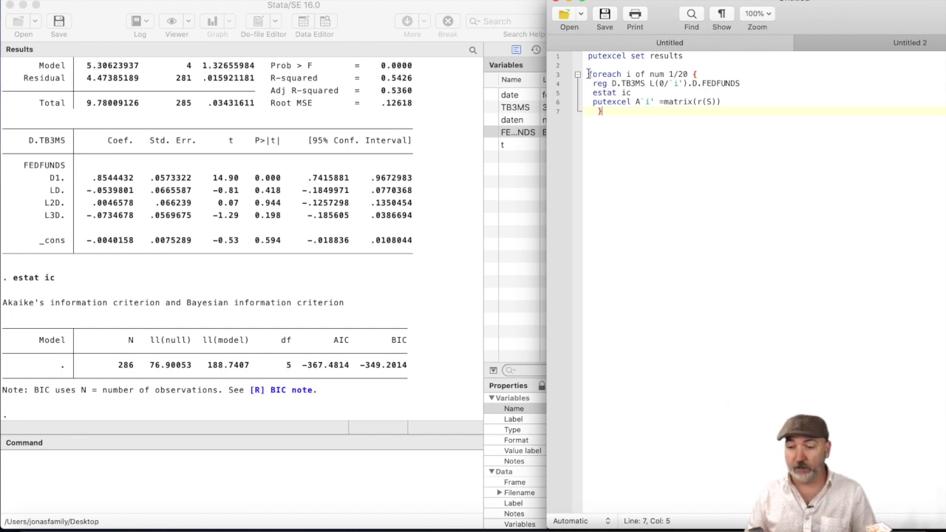
- Run the do-file's 'putexcel set results' line, which fails because the results file already exists
drag(587, 57, 701, 57)
key(super+c)
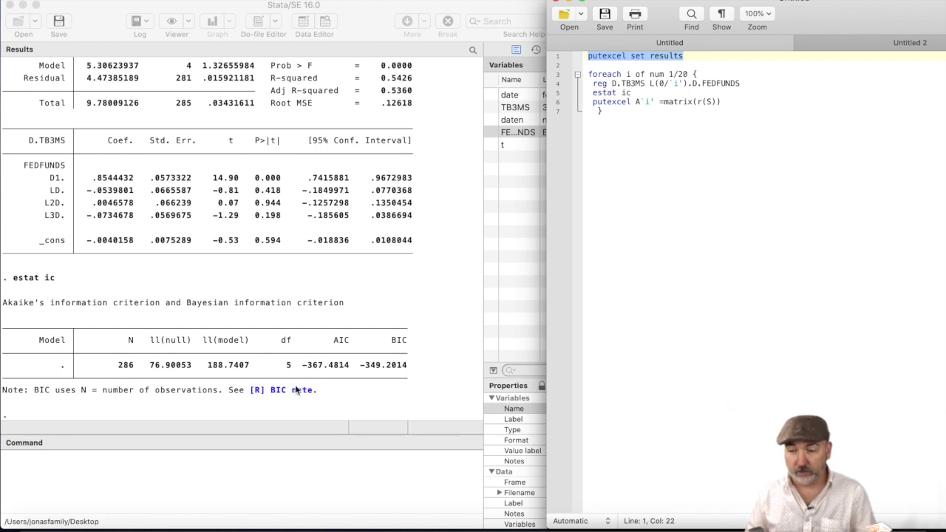
click(205, 464)
key(super+v)
key(Return)
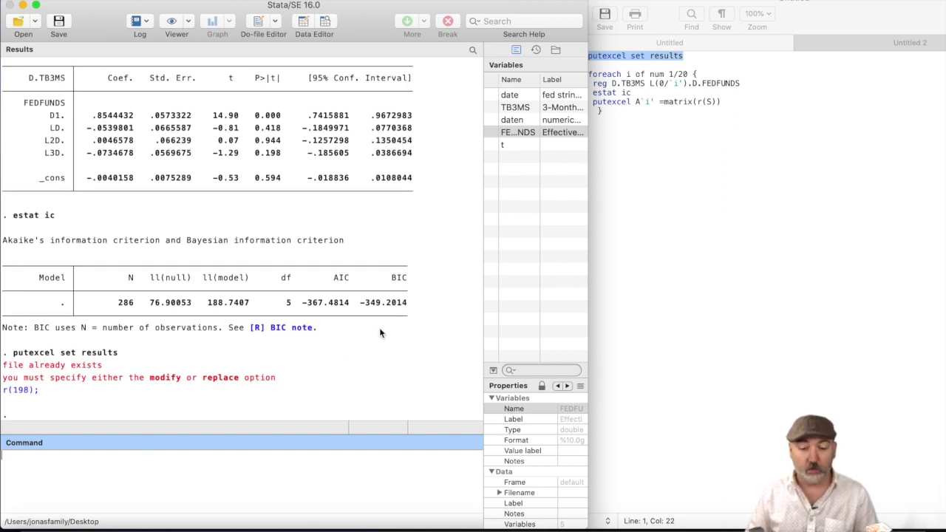
- Change the line to 'putexcel set results1' and run it without error
click(685, 57)
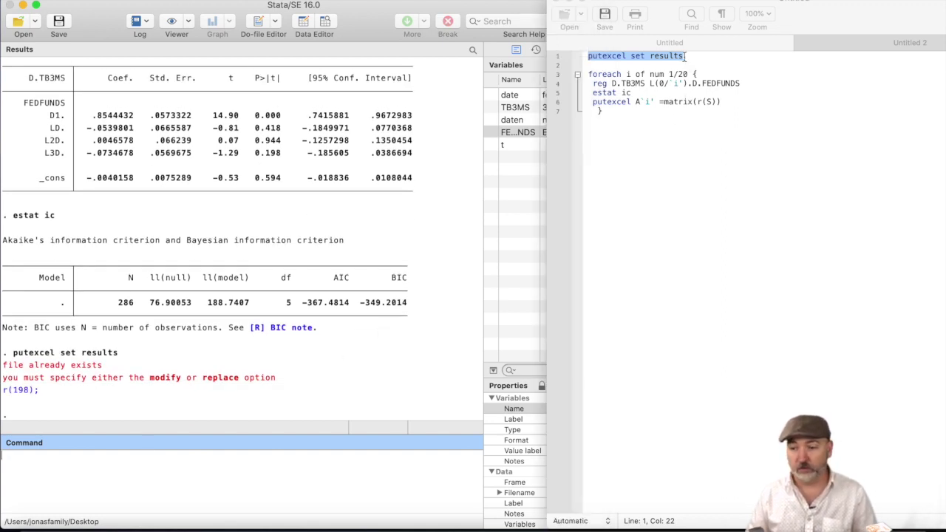
click(685, 57)
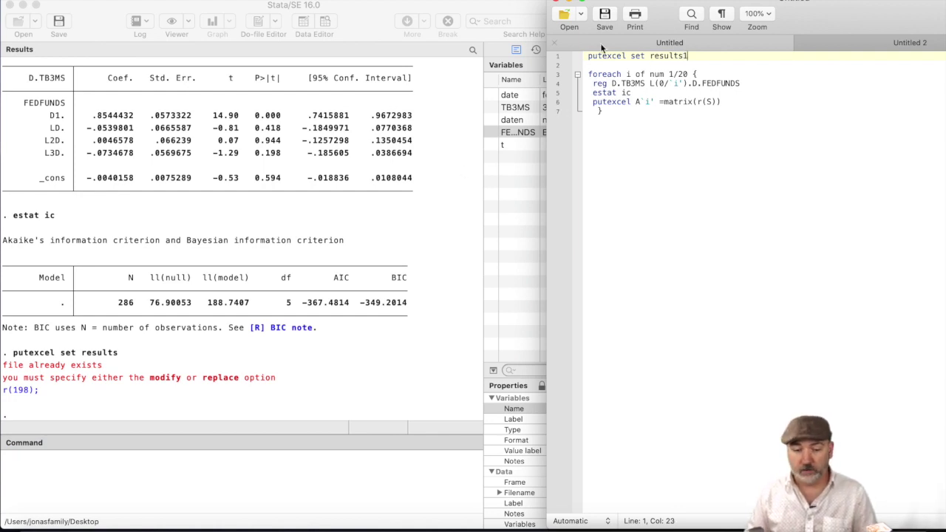
drag(587, 56, 695, 56)
key(super+c)
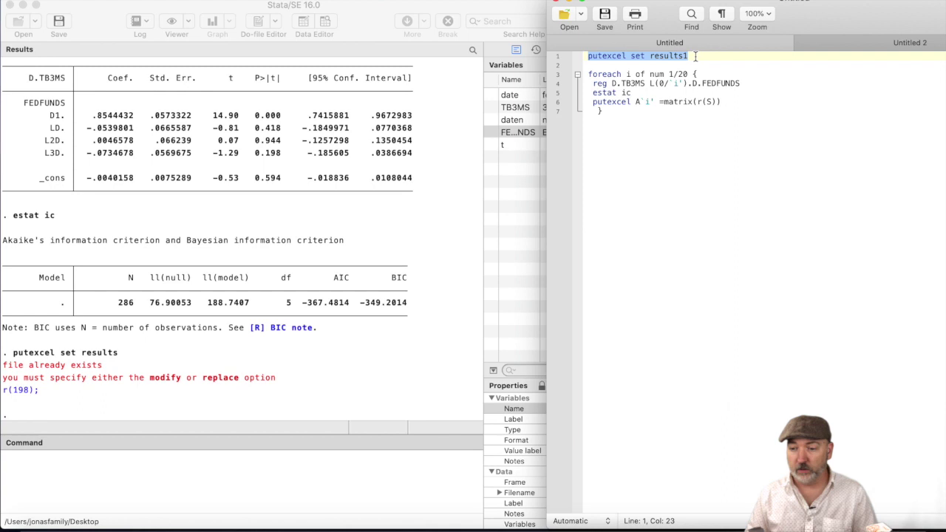
click(168, 468)
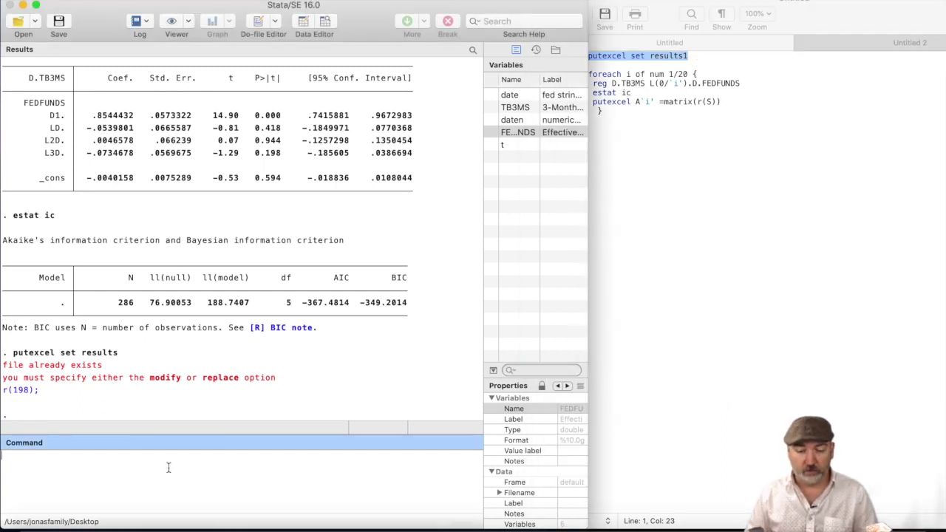
key(super+v)
key(Return)
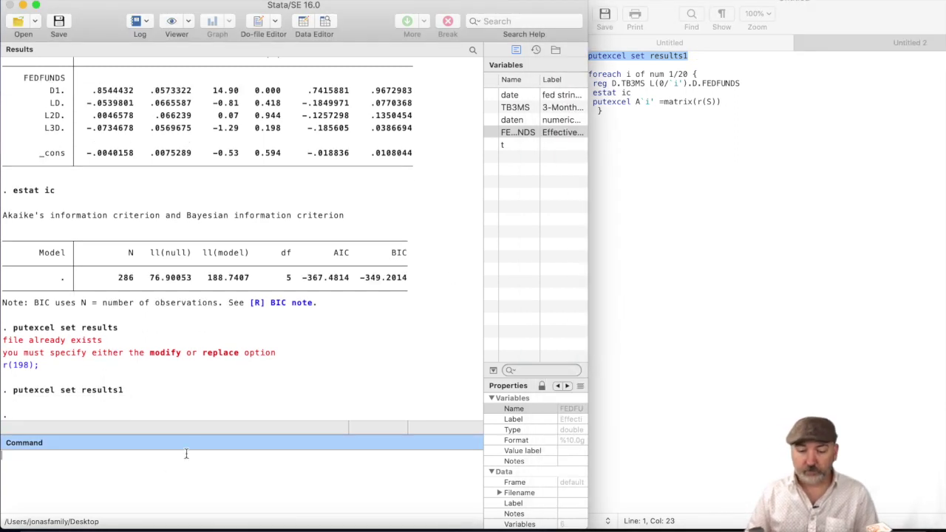
click(635, 123)
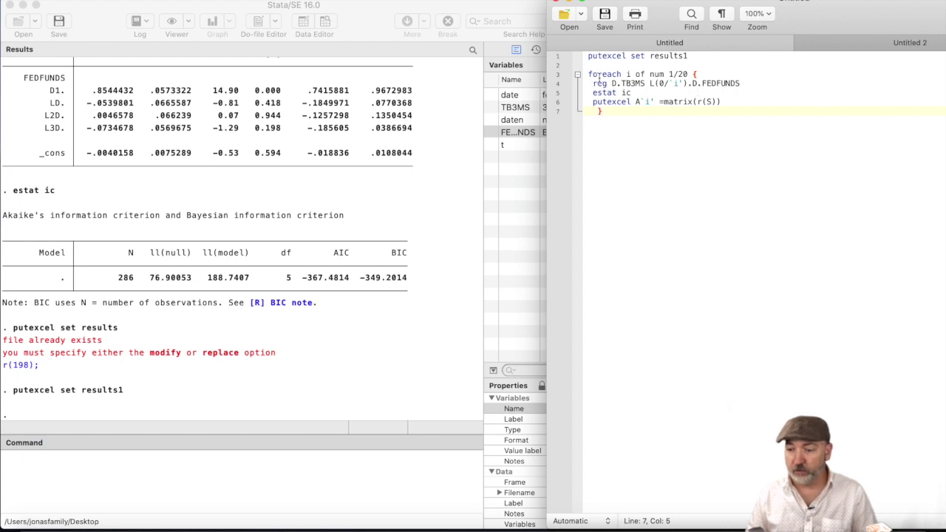
- Run the foreach loop over lags 1/20 so each regression's estat ic results go to results1.xlsx
drag(589, 76, 636, 121)
key(super+c)
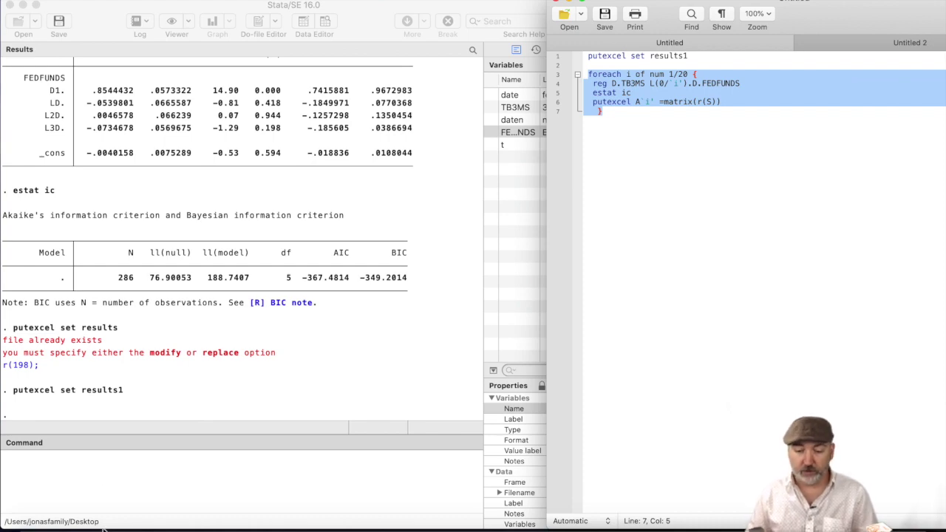
click(95, 466)
key(super+v)
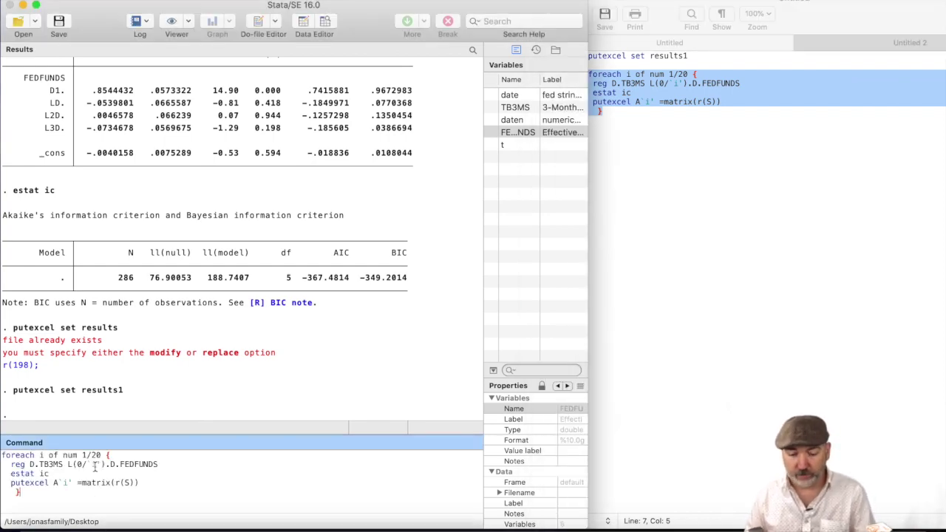
key(Return)
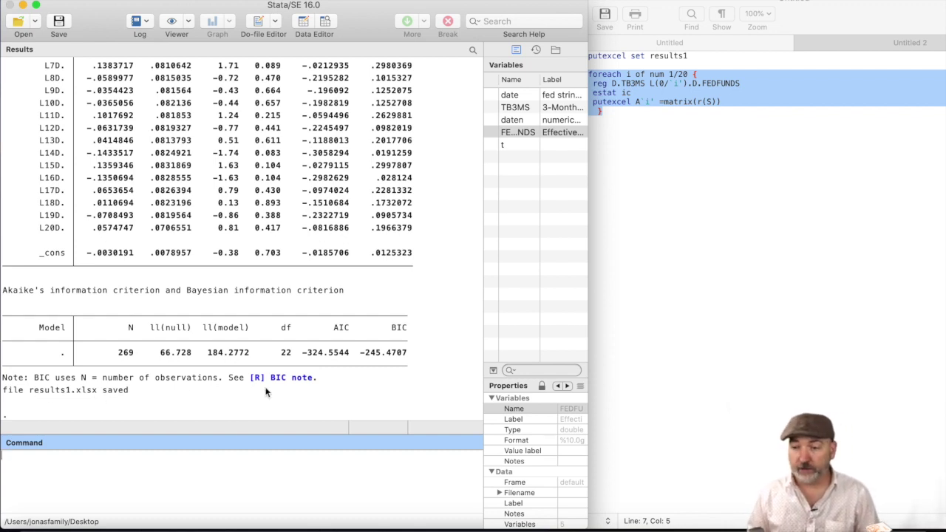
- Move the Do-file Editor window aside to uncover the other windows
click(665, 4)
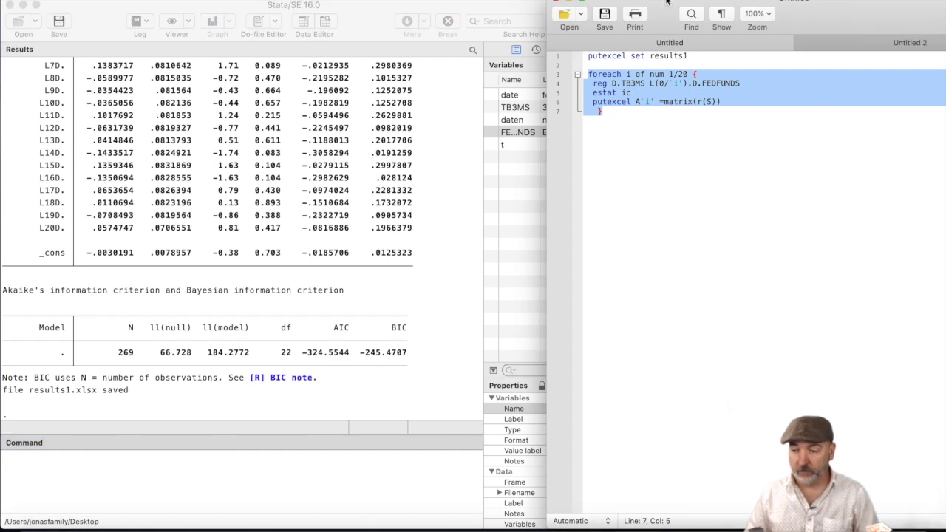
drag(667, 2, 663, 18)
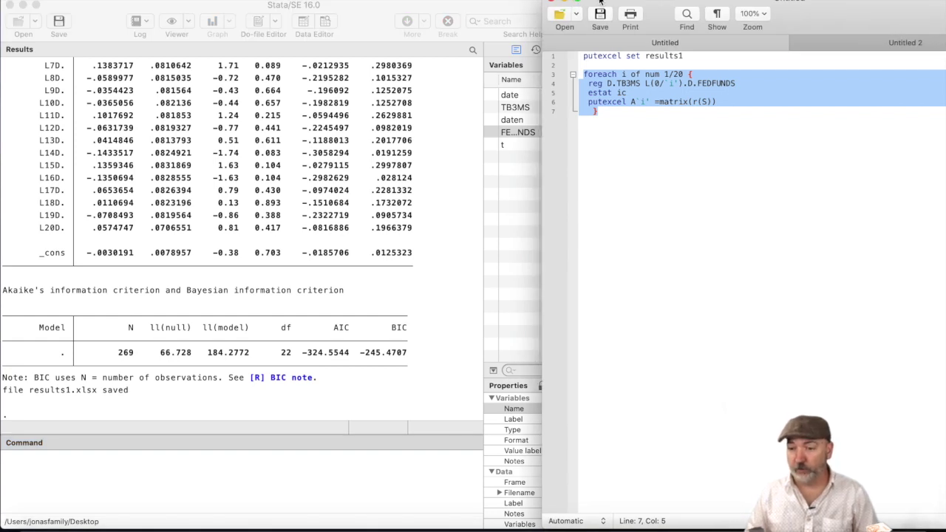
drag(600, 3, 620, 78)
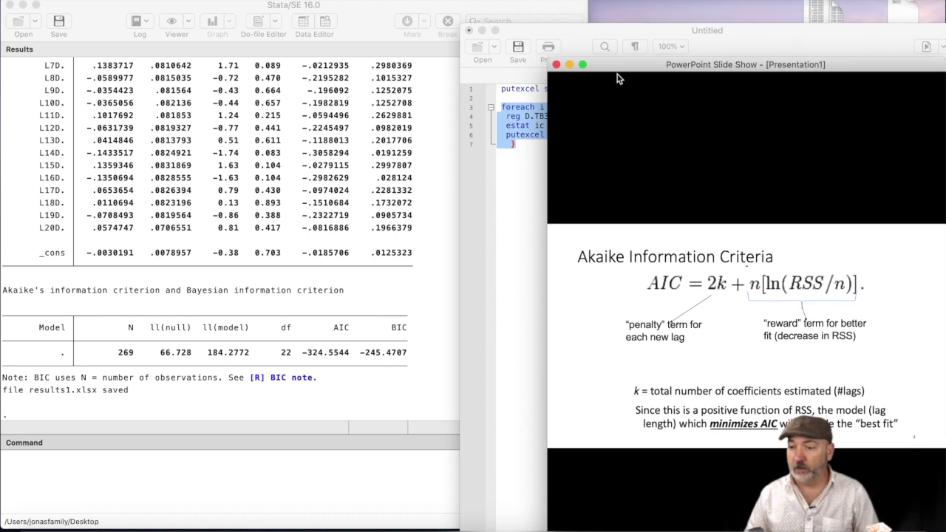
click(825, 6)
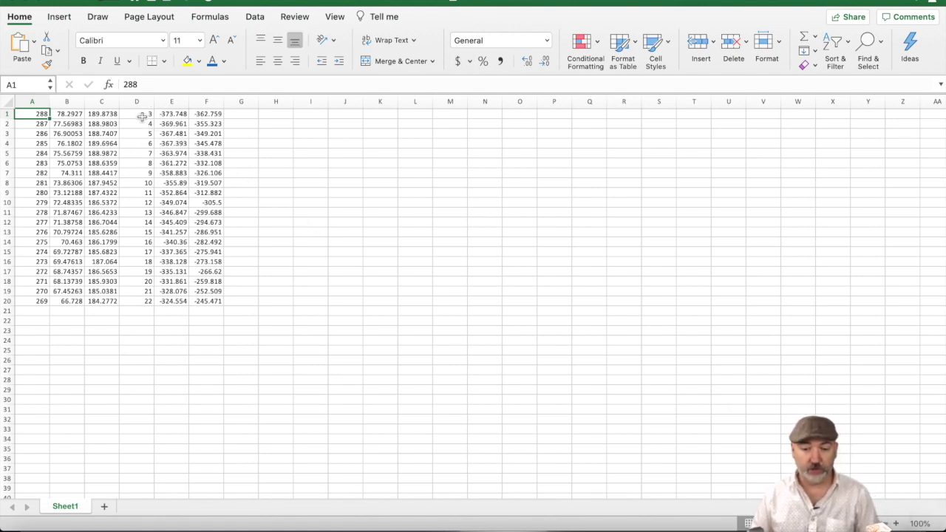
- Check the df value in D1 of results1.xlsx and select the 20 AIC values in E1:E20
click(141, 113)
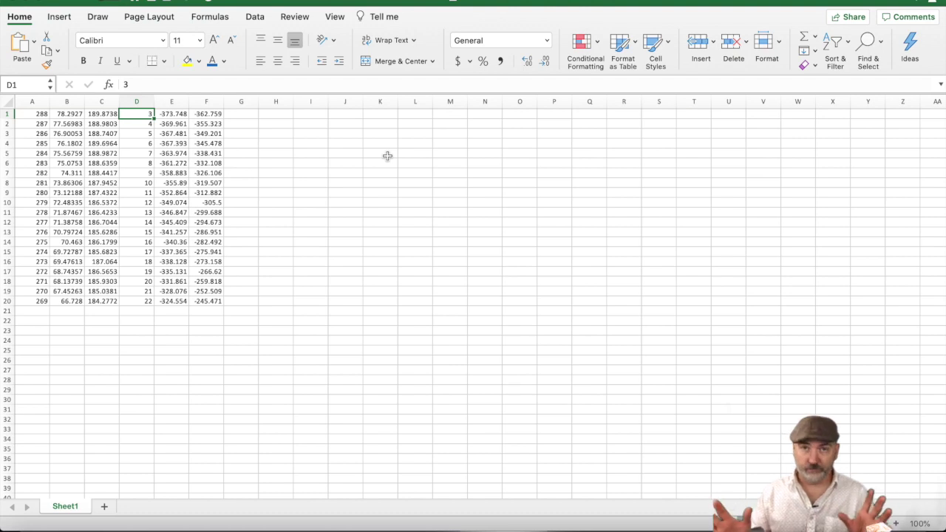
drag(171, 114, 171, 301)
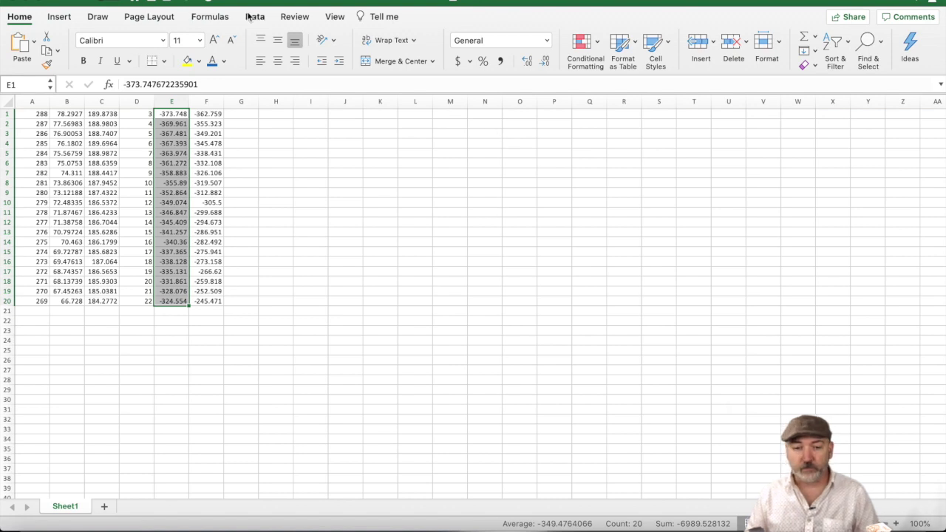
- Insert a plain Line chart of the AIC values in E1:E20, rising from about -374 to -325
click(61, 18)
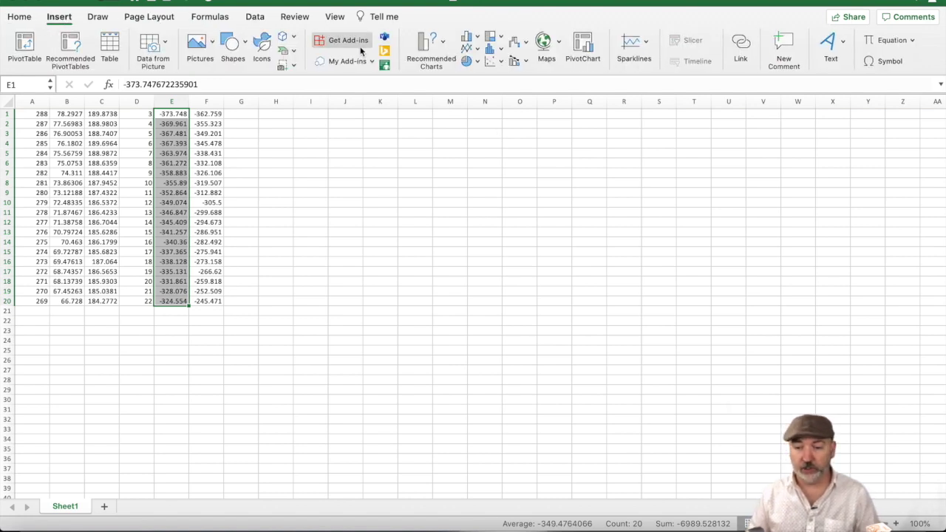
click(469, 48)
click(489, 114)
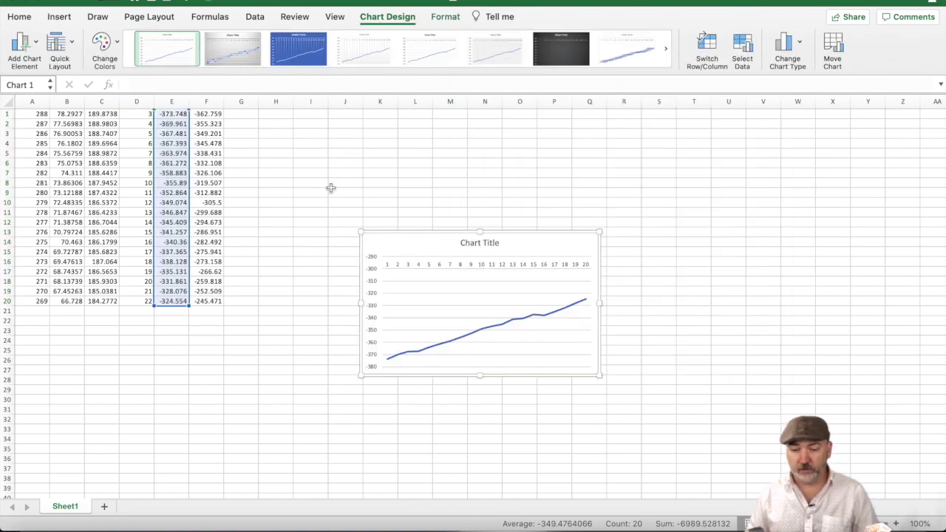
mouse_move(390, 360)
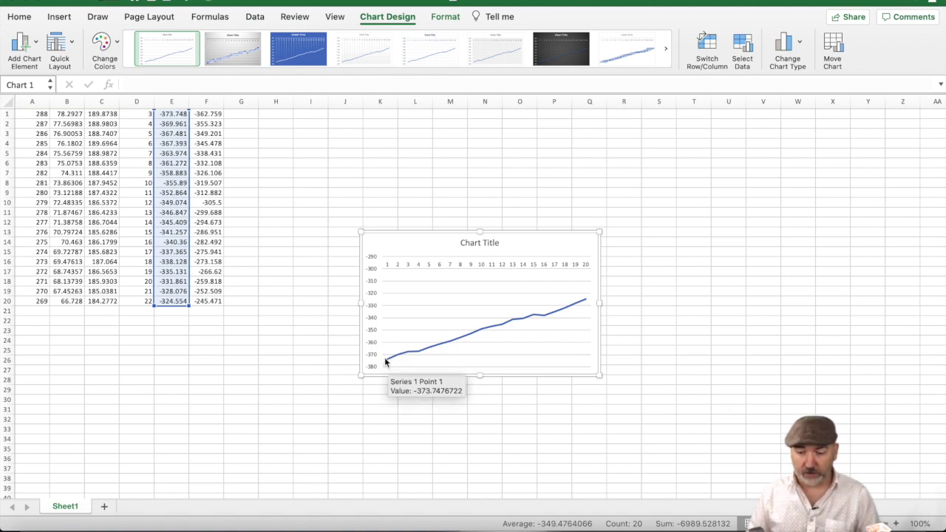
mouse_move(476, 336)
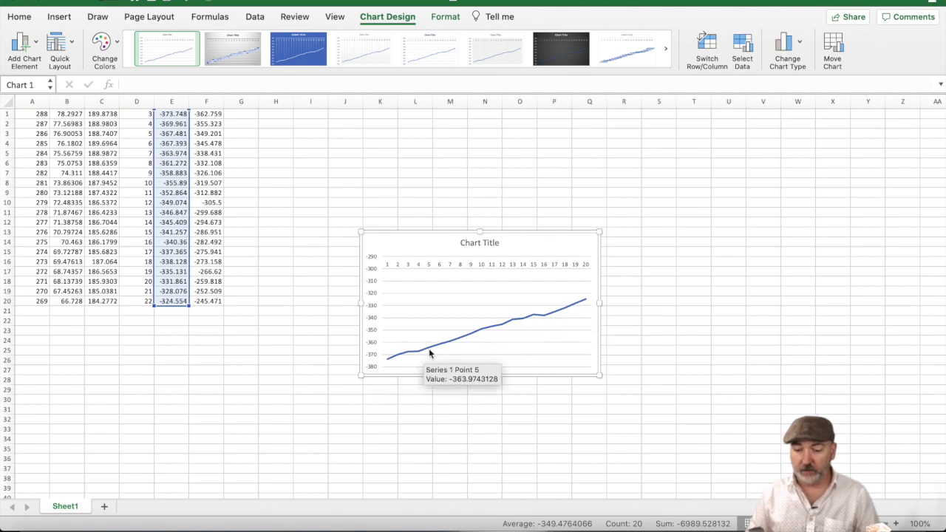
mouse_move(569, 303)
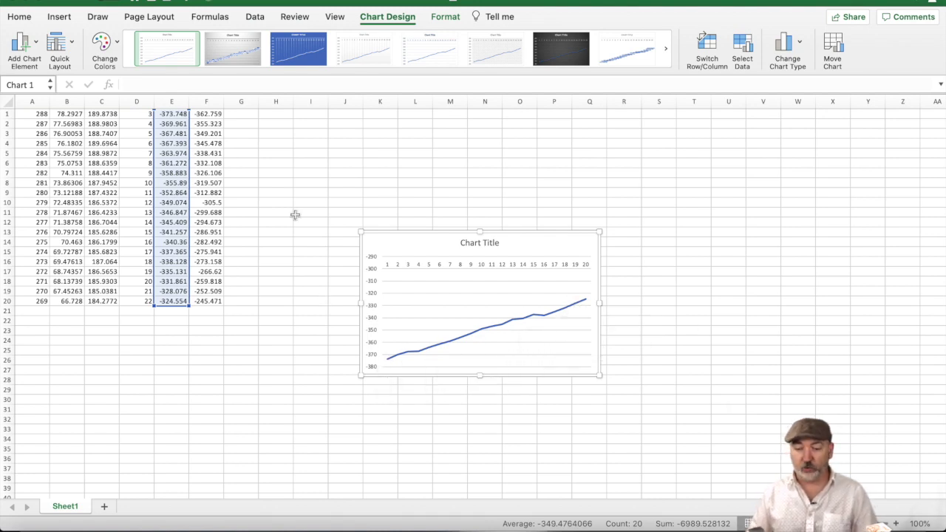
scroll(293, 210, up, 2)
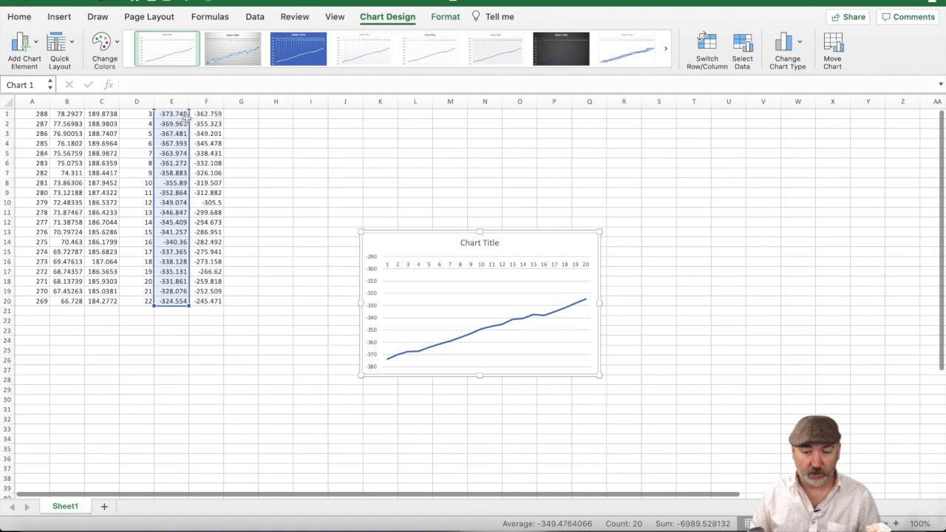
click(181, 115)
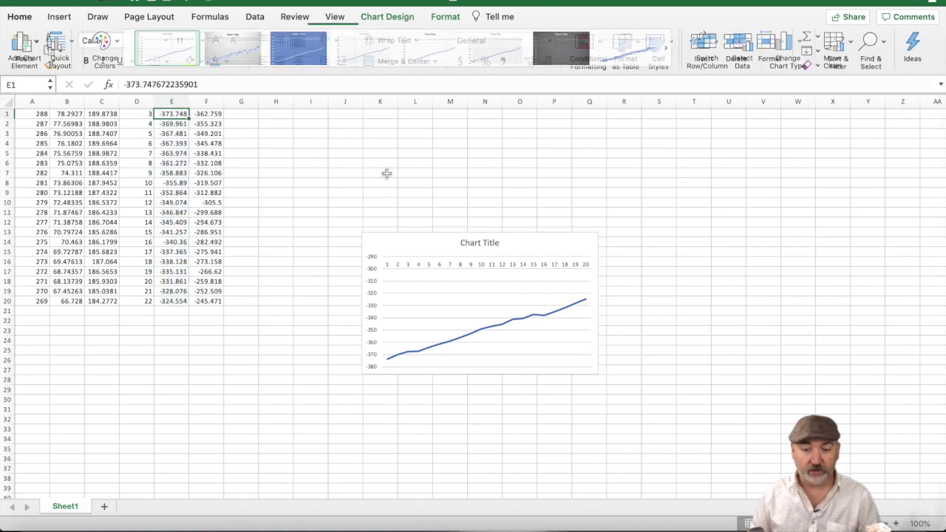
scroll(329, 162, up, 2)
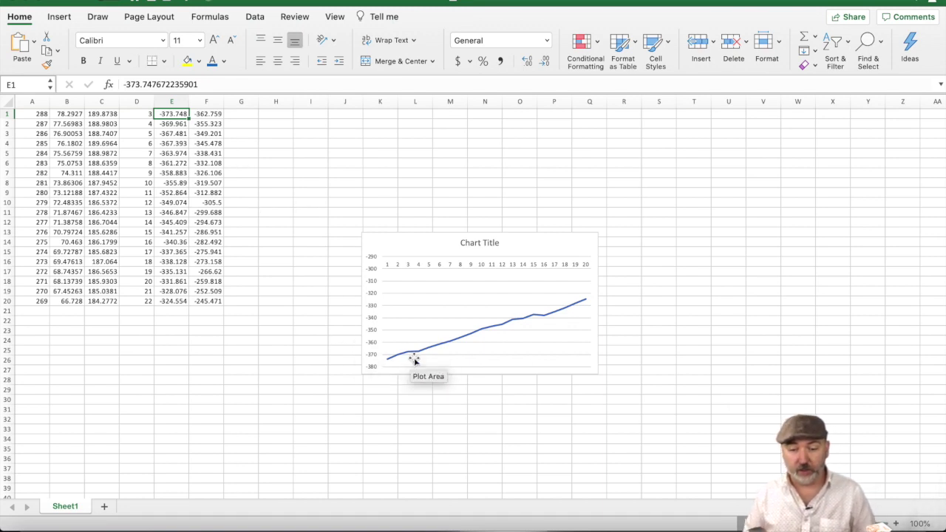
mouse_move(467, 346)
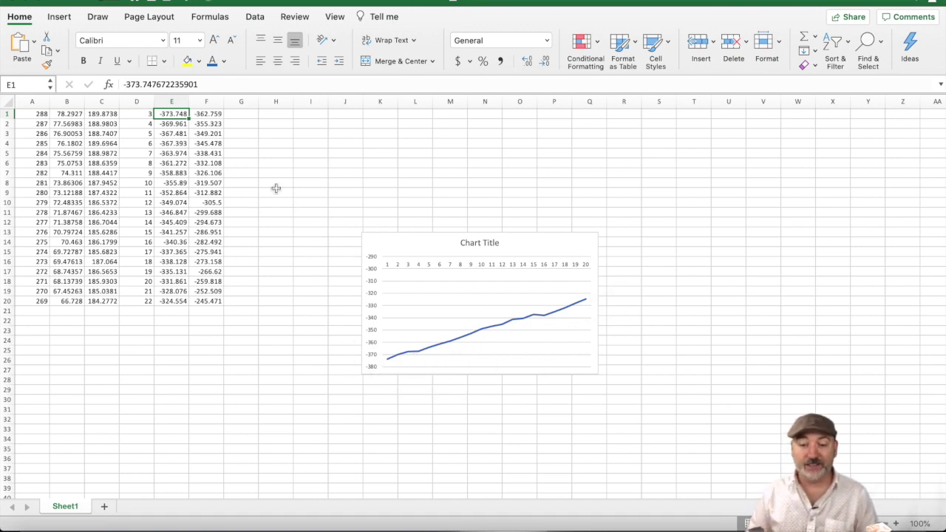